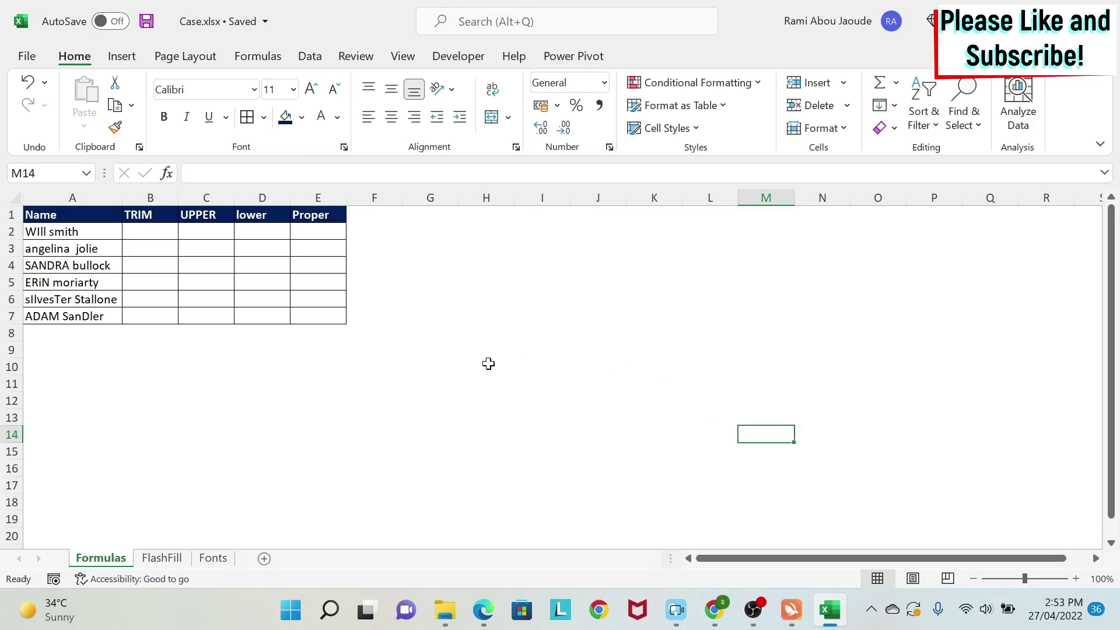
- Enter =UPPER(A2) in C2, fill it down to C7, and autofit column C
click(1076, 579)
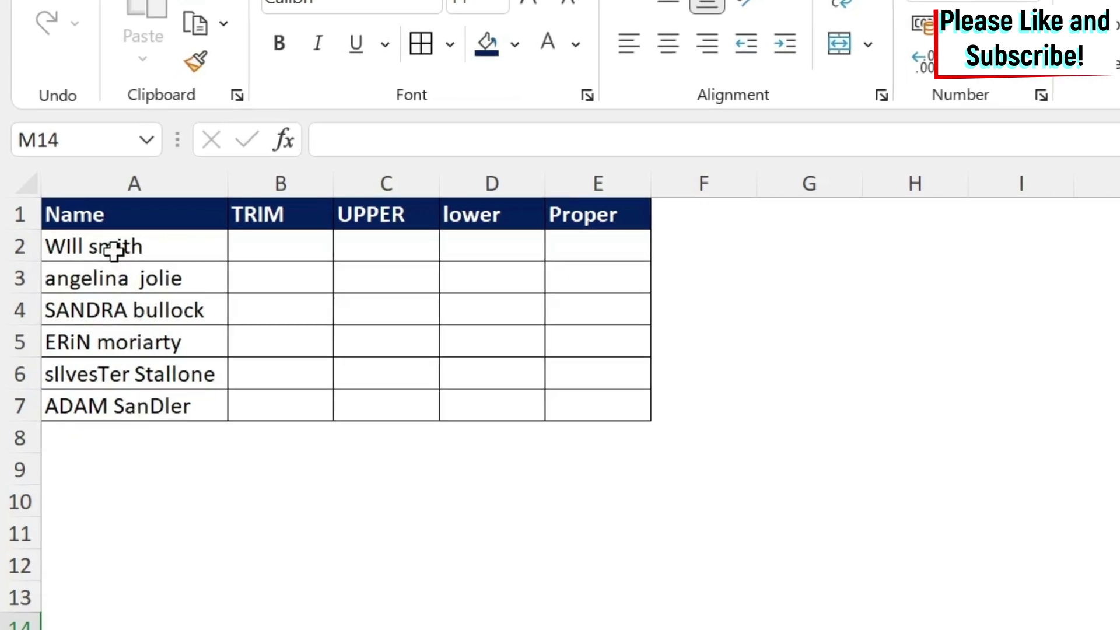
drag(85, 243, 86, 394)
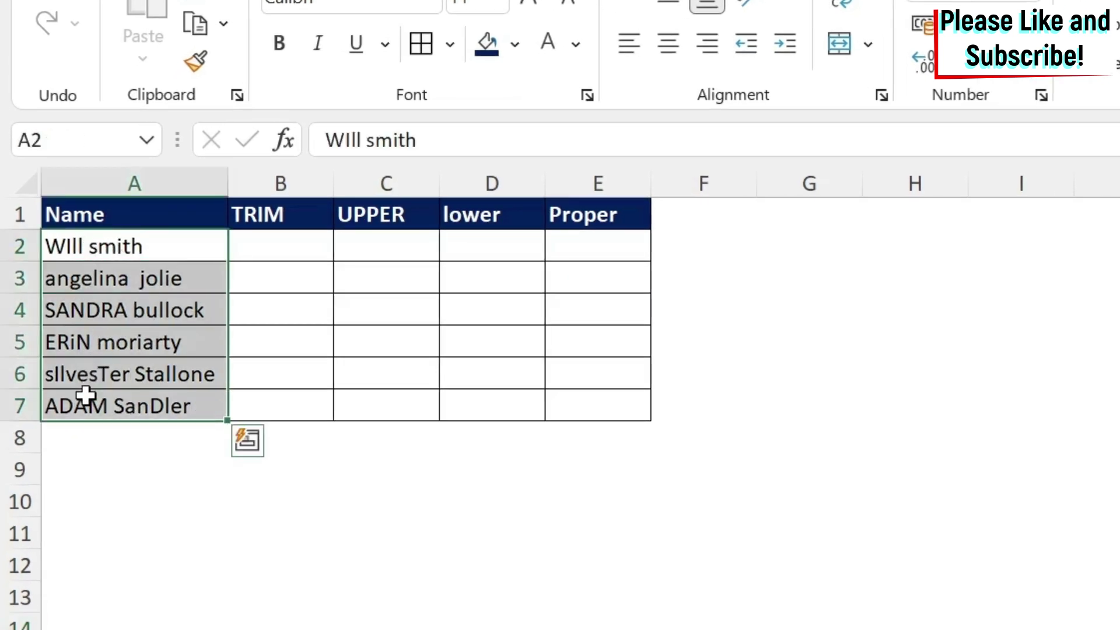
click(383, 244)
text(=upper()
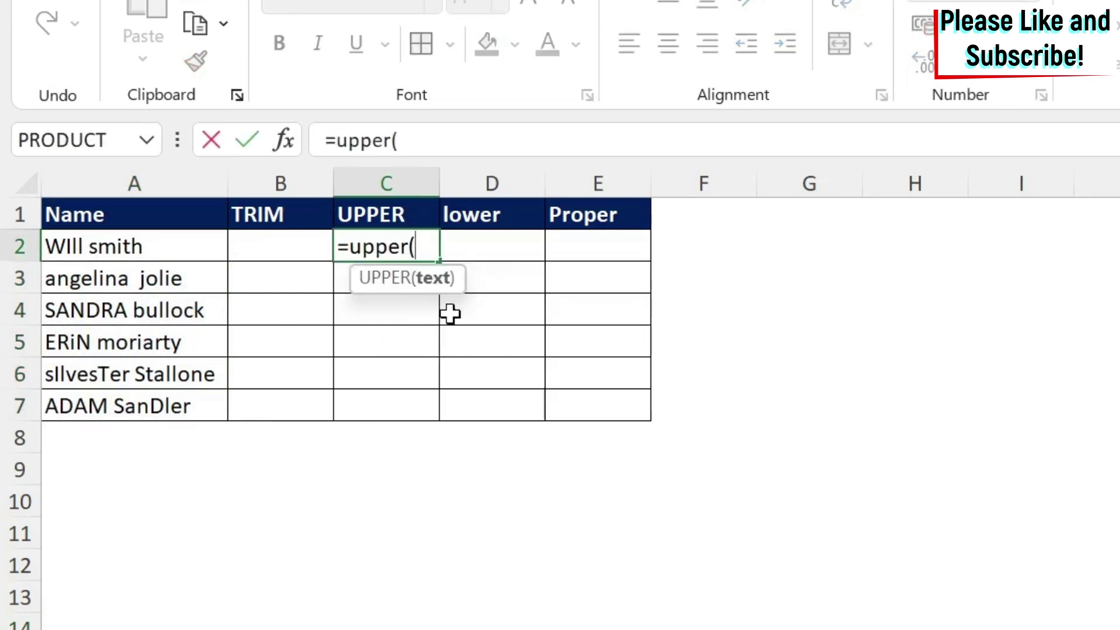
click(172, 252)
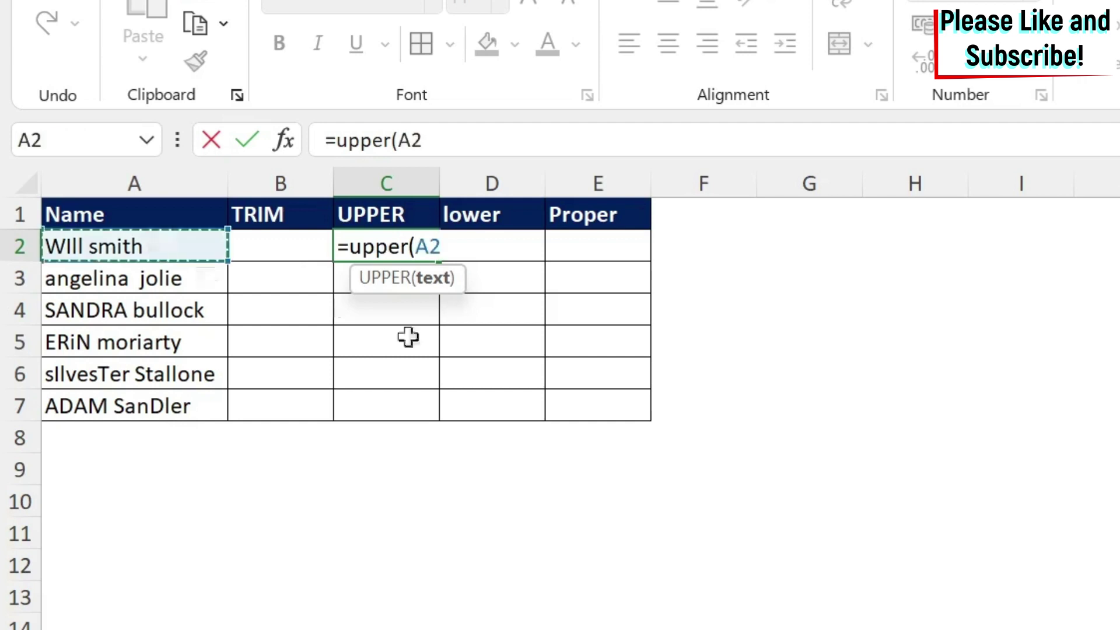
text())
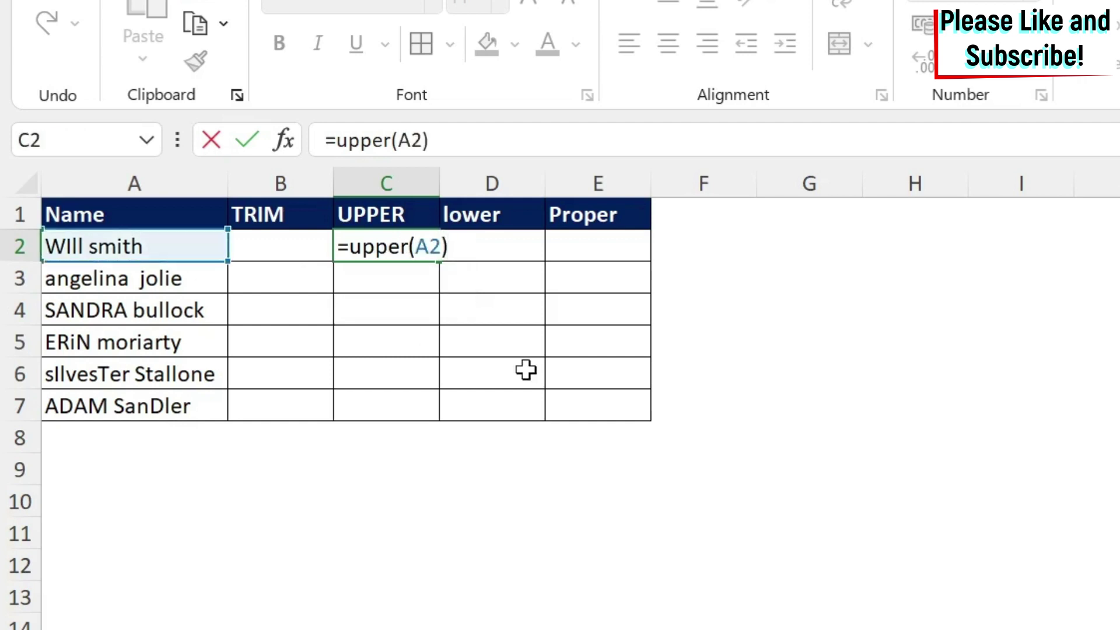
key(Return)
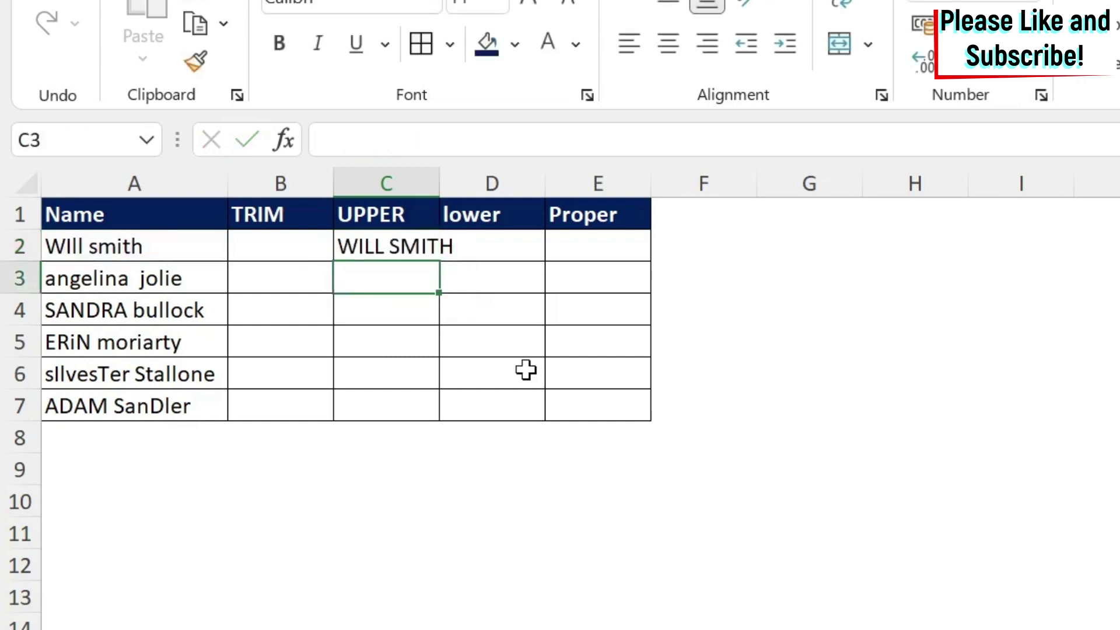
double_click(440, 166)
click(418, 247)
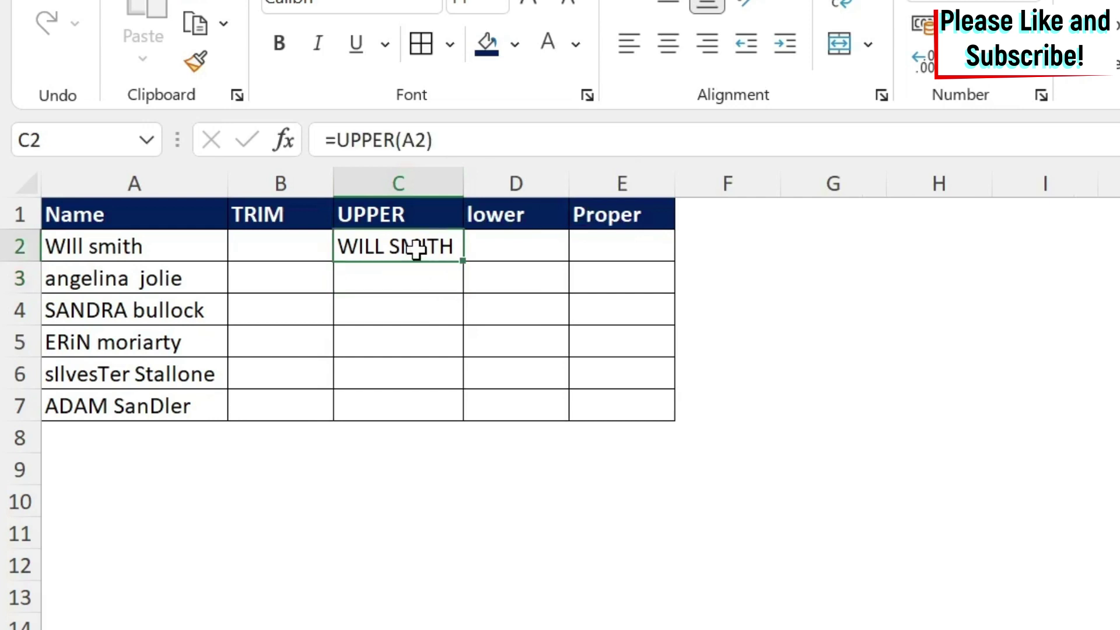
double_click(464, 261)
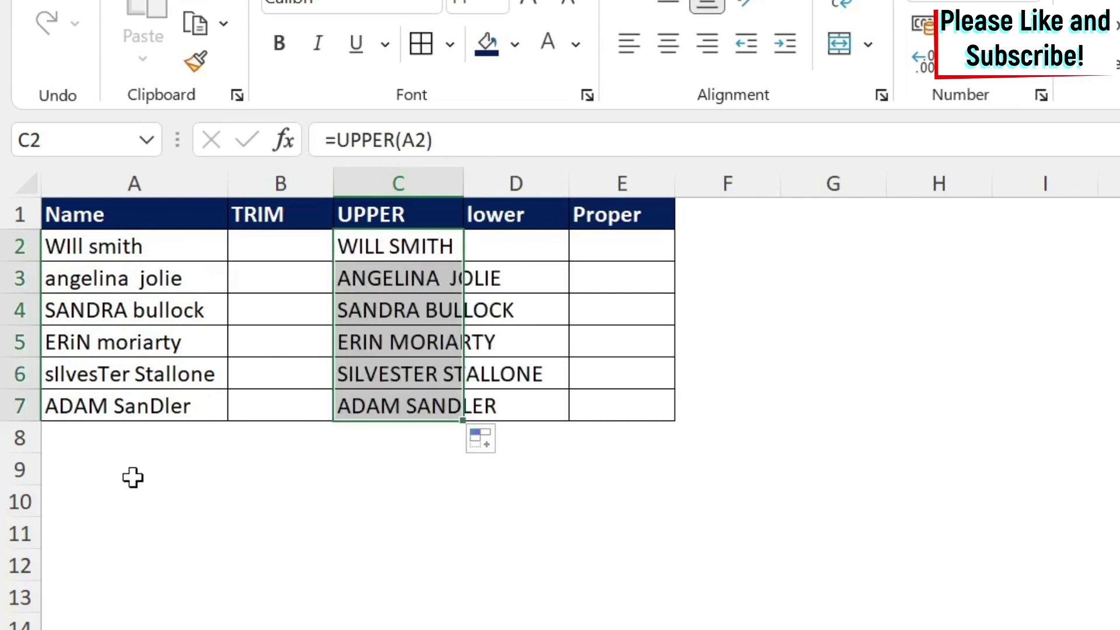
double_click(463, 178)
- Enter =LOWER(A2) in D2, copy it down to D7, and autofit column D
click(589, 247)
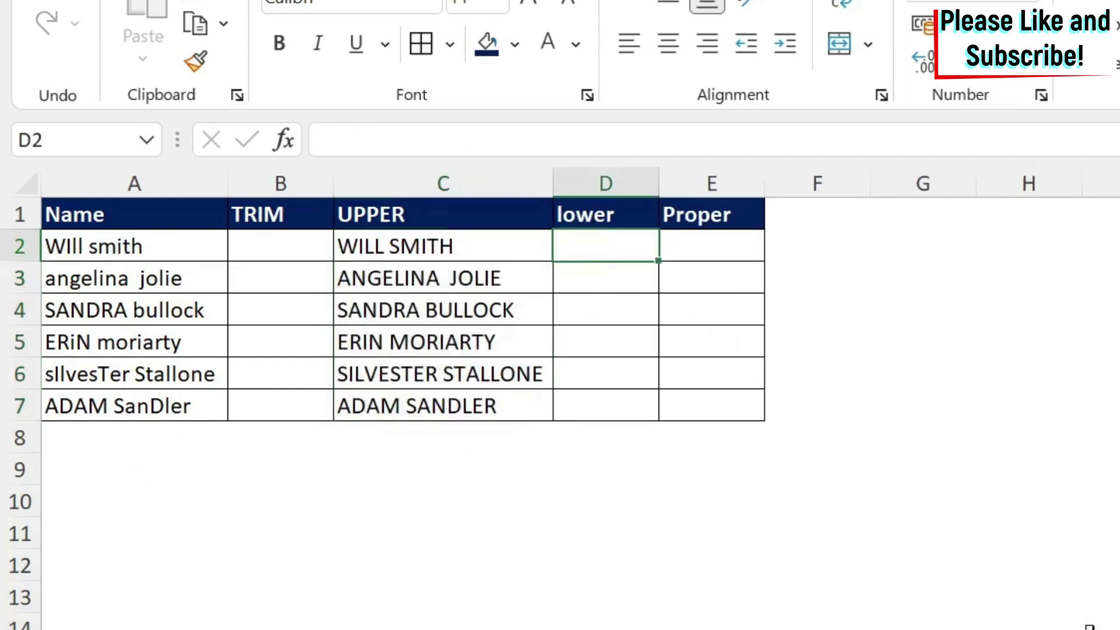
text(=lower()
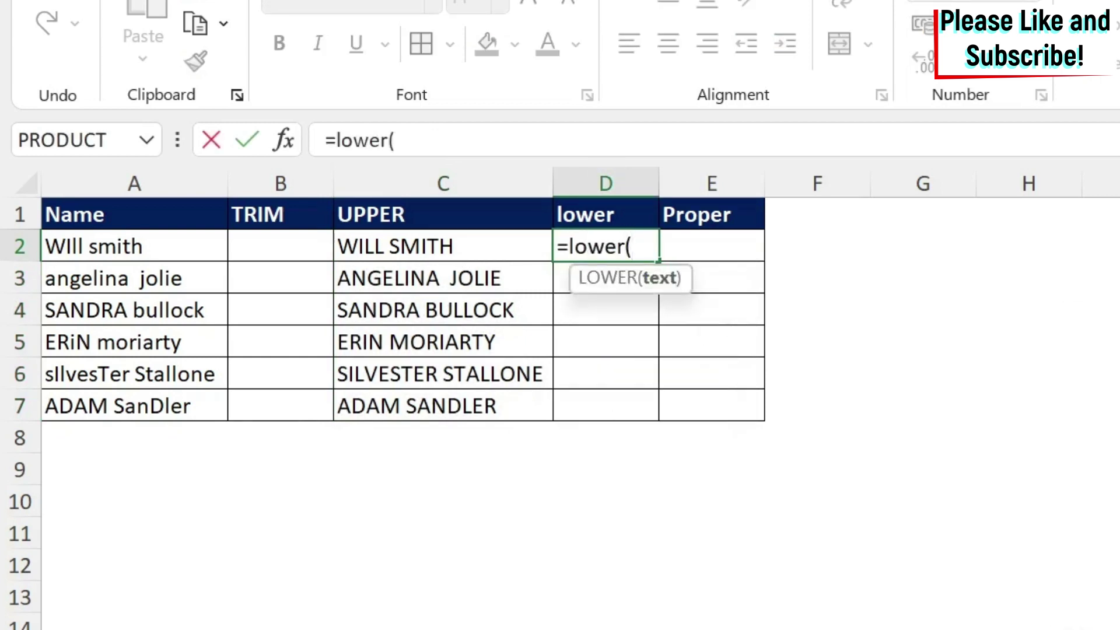
click(131, 252)
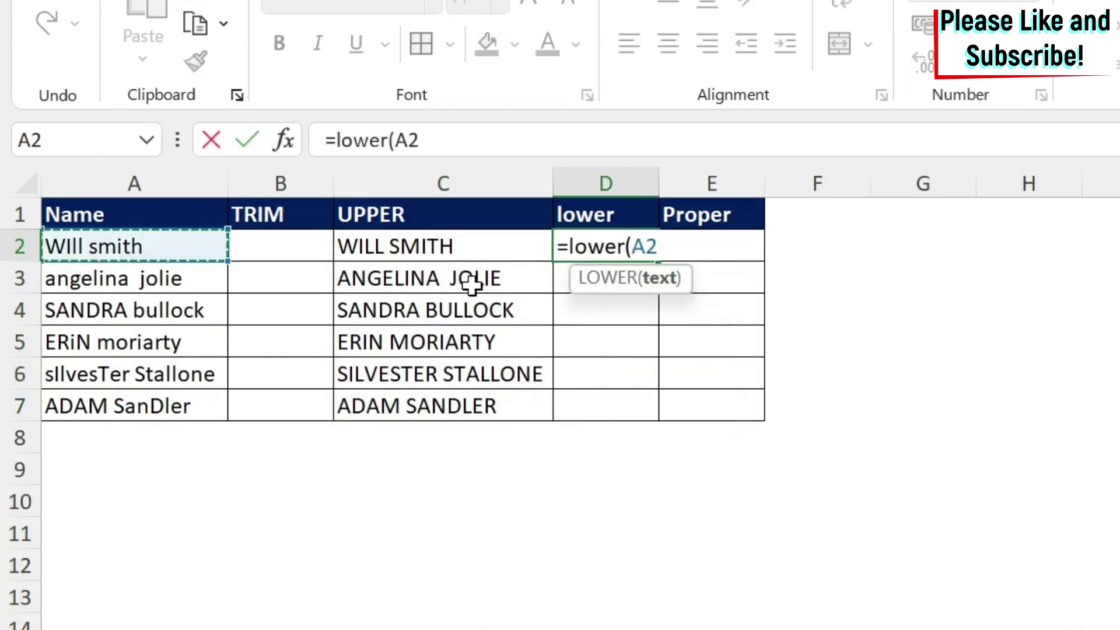
text())
key(Return)
click(654, 256)
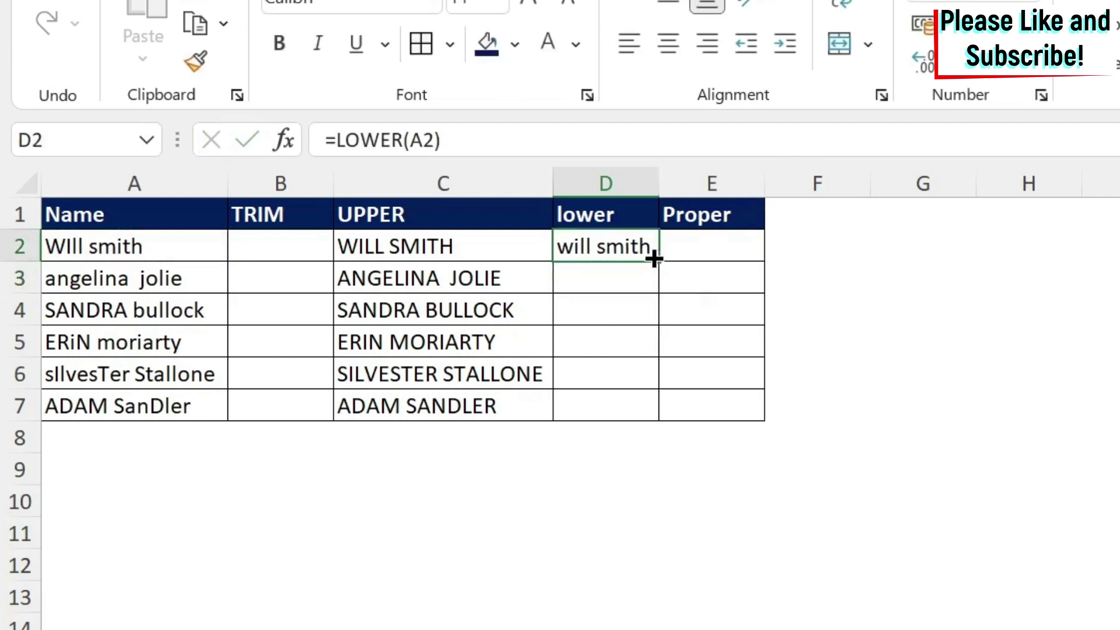
drag(661, 263, 663, 415)
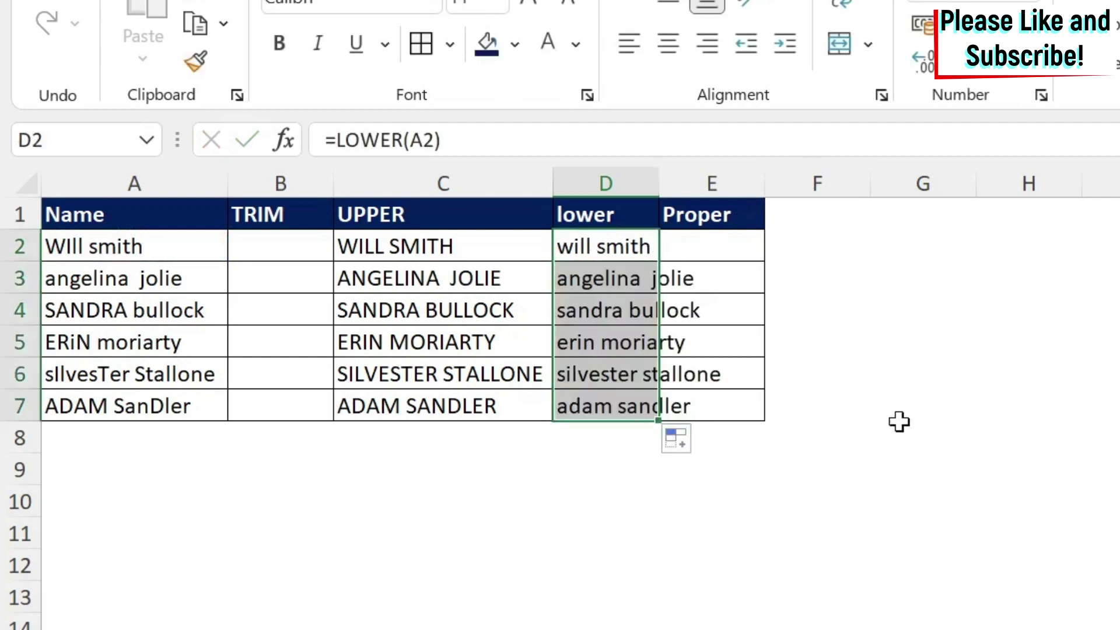
double_click(660, 183)
click(785, 251)
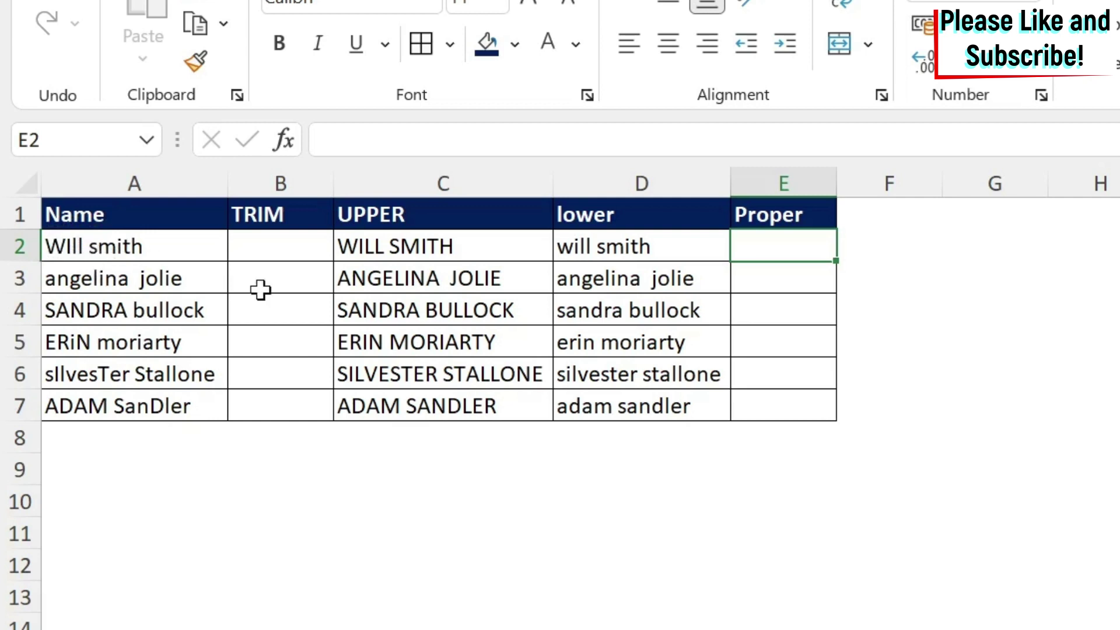
- Enter =PROPER(A2) in E2, fill it down to E7, and autofit column E
text(=proper()
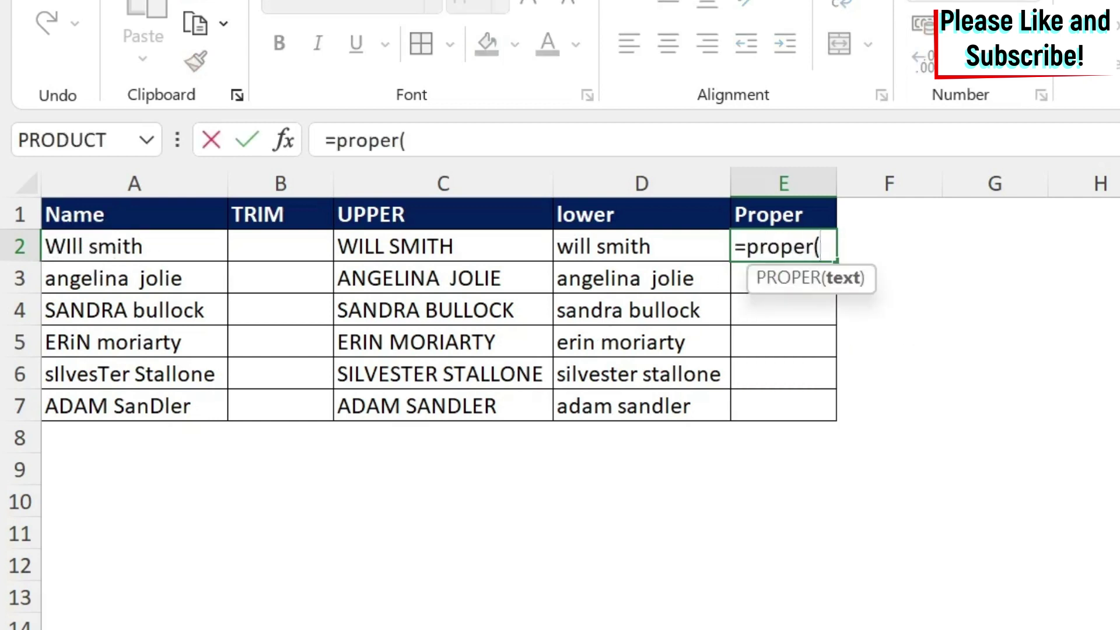
click(158, 257)
key(Return)
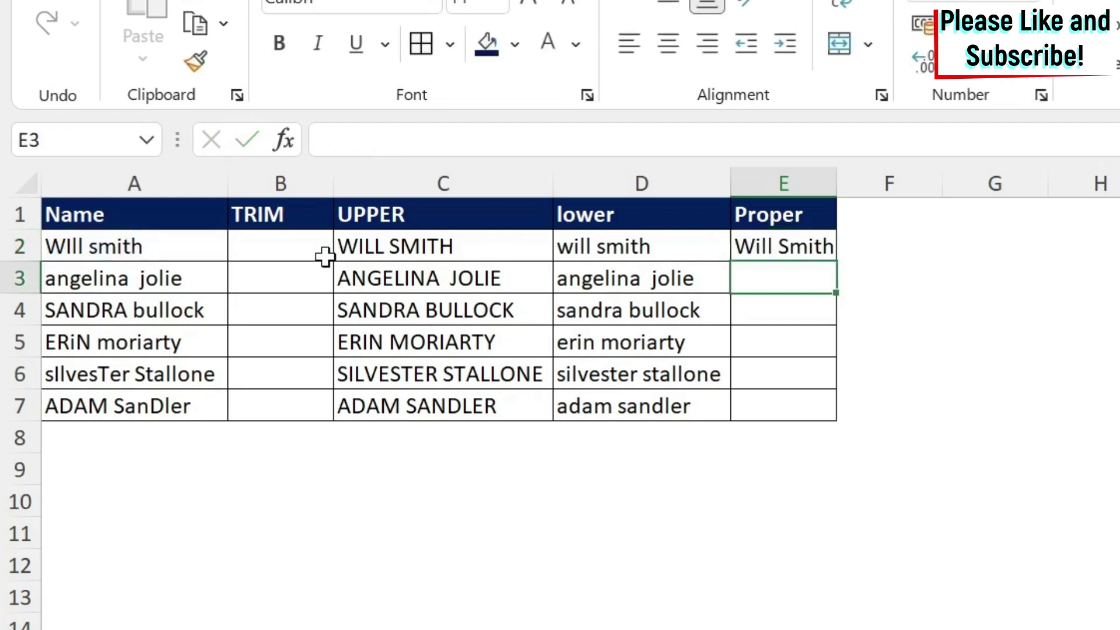
click(805, 250)
double_click(838, 260)
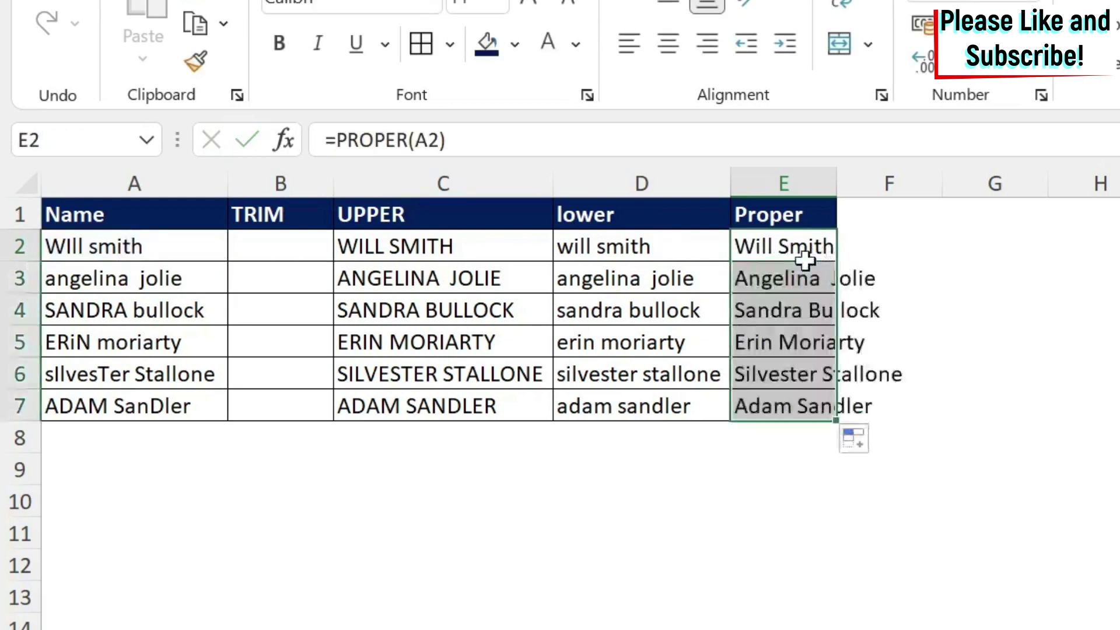
click(803, 251)
double_click(838, 177)
click(983, 405)
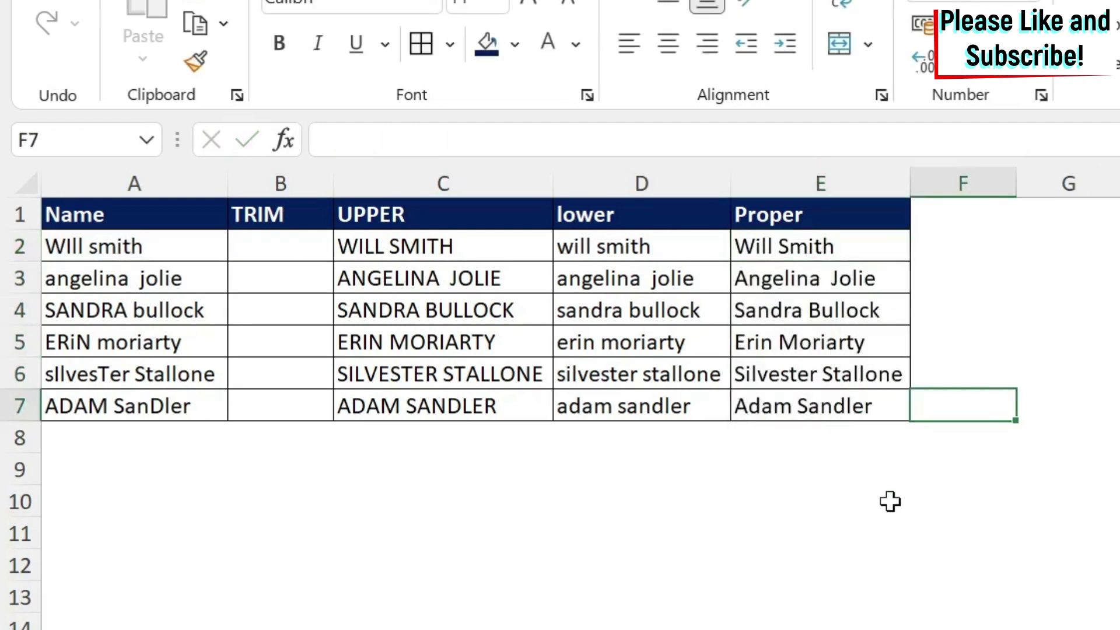
- Inspect the extra spaces in the A3 name, leaving it unchanged, and move to B2
double_click(136, 279)
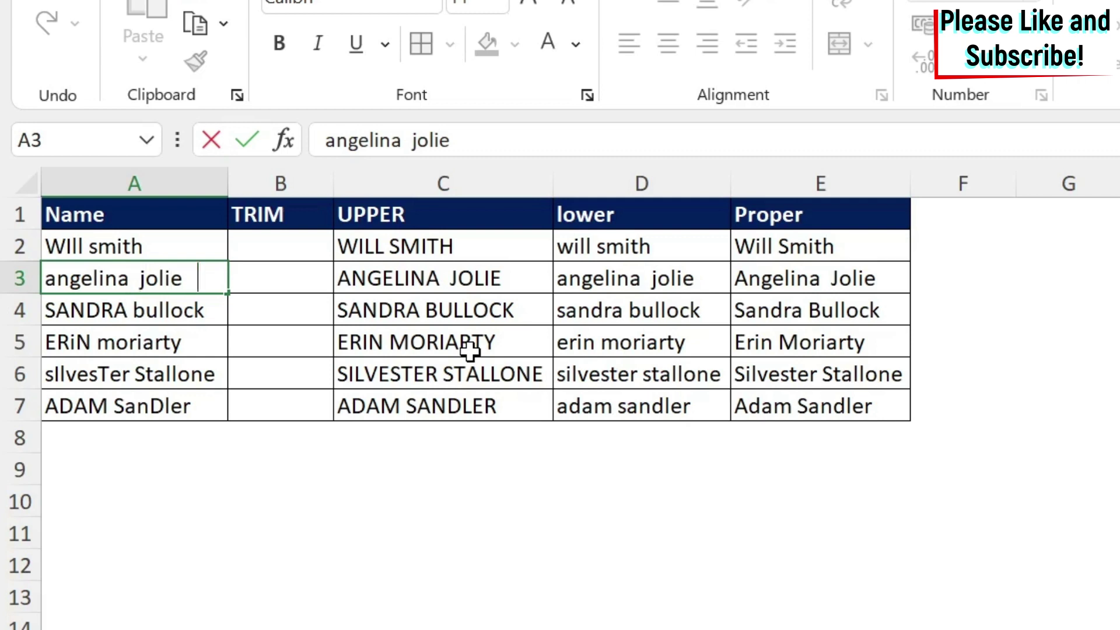
key(Return)
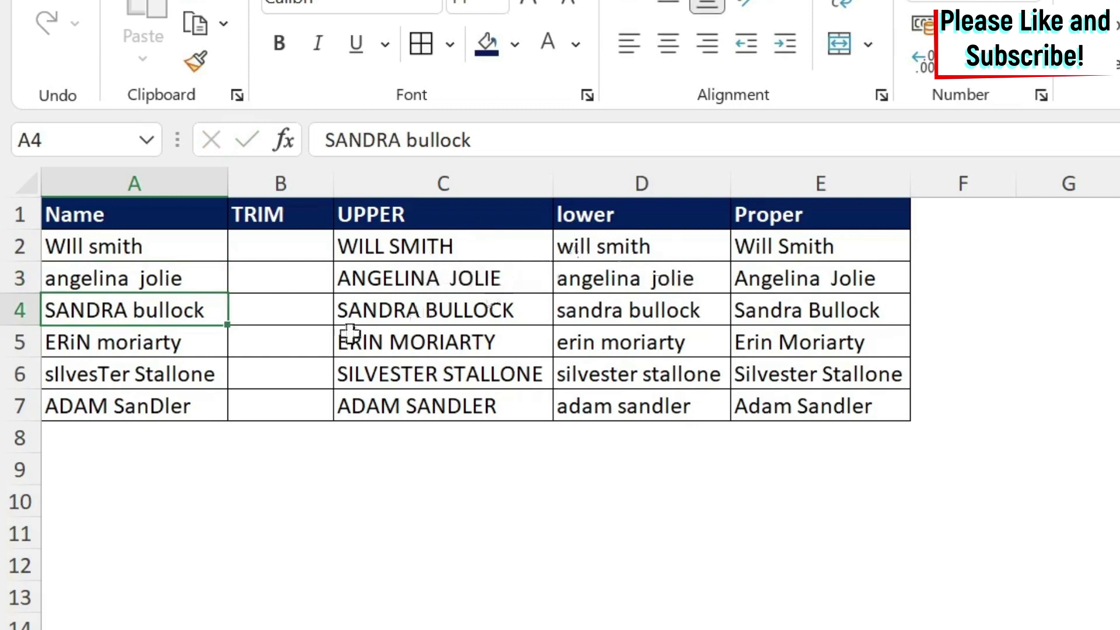
key(Up)
key(Up)
key(Right)
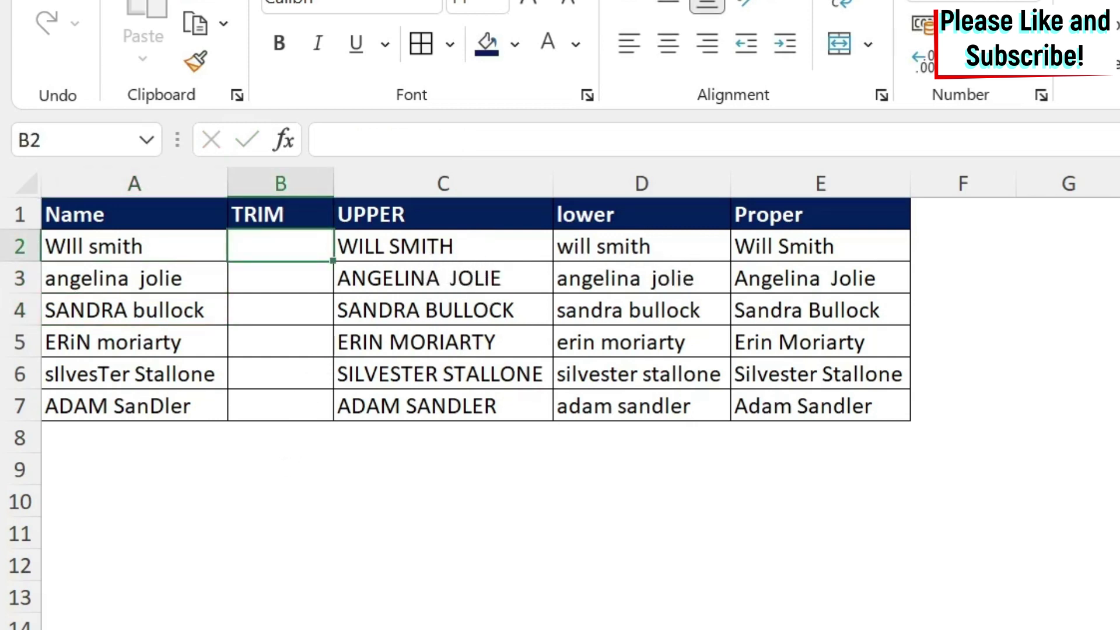
- Enter =TRIM(A2) in B2, fill it down to B7, and autofit column B
text(=)
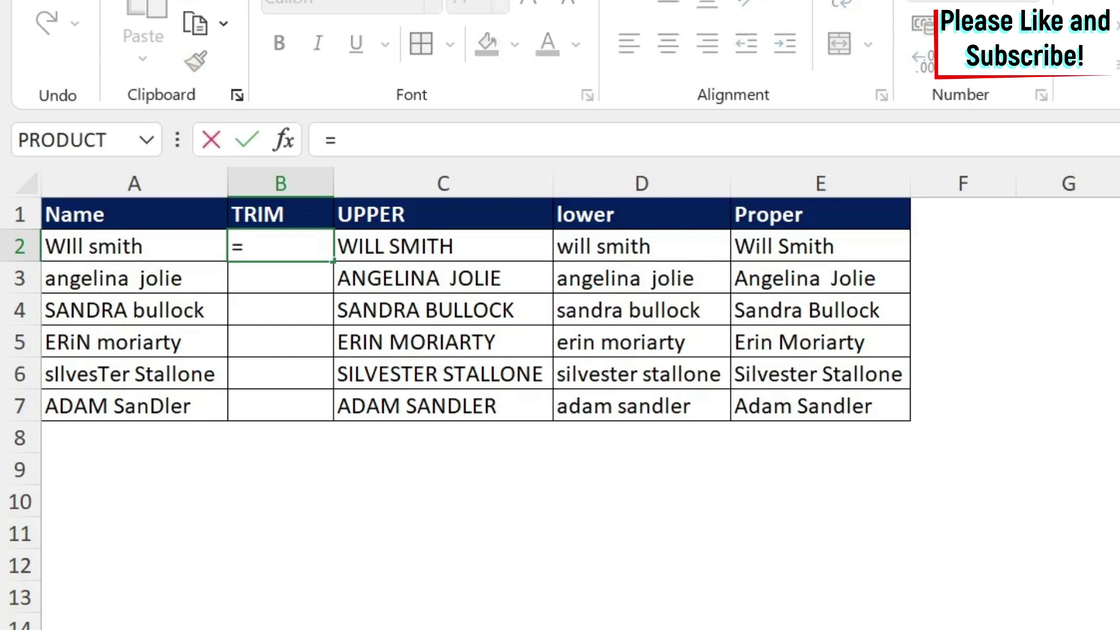
text(Trim()
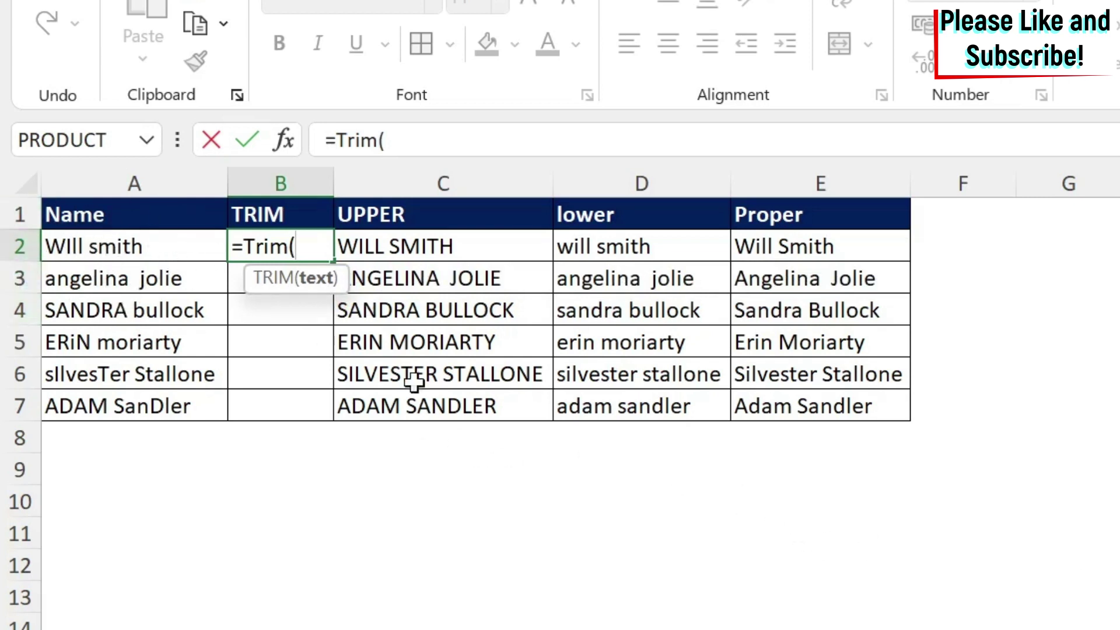
click(158, 245)
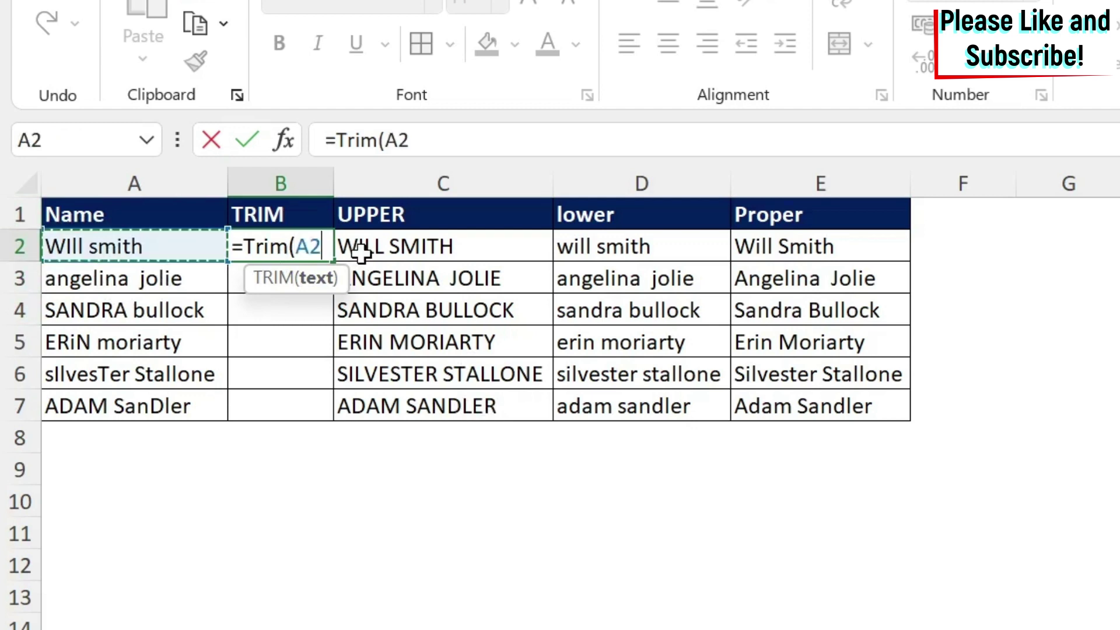
key(Return)
click(299, 235)
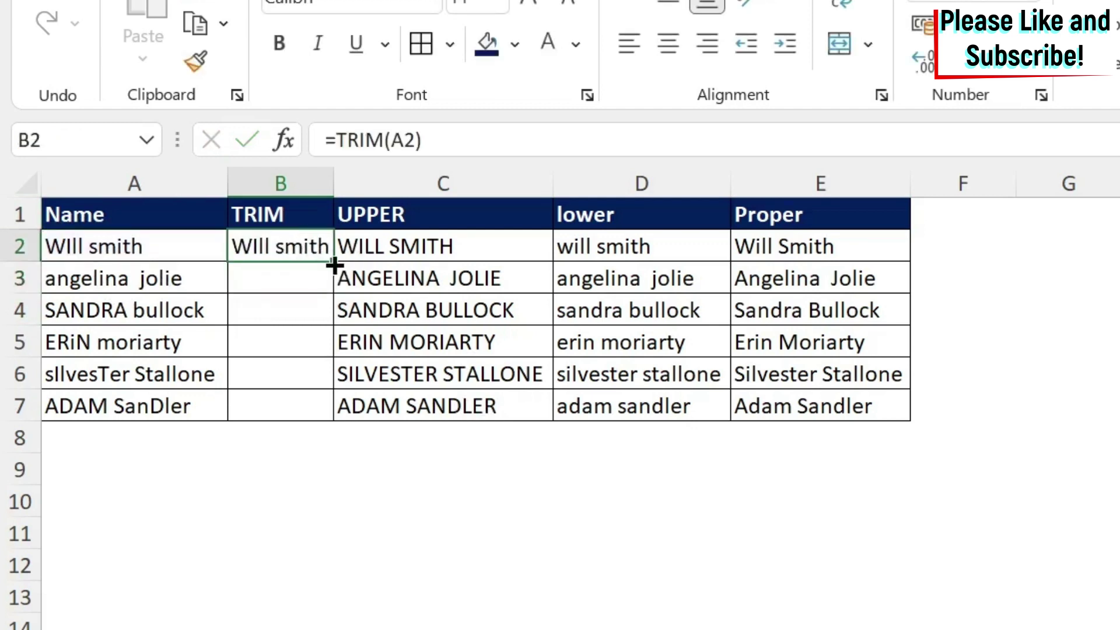
double_click(334, 265)
click(523, 499)
double_click(334, 183)
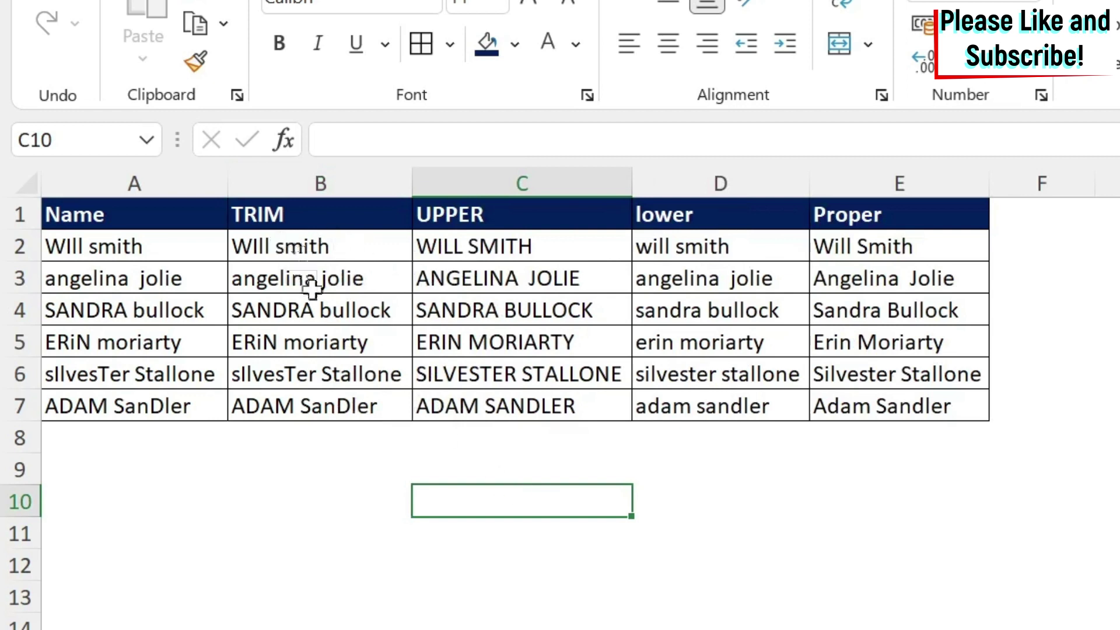
click(524, 248)
- Repoint the UPPER and LOWER formulas in C2 and D2 to trimmed cell B2
click(415, 139)
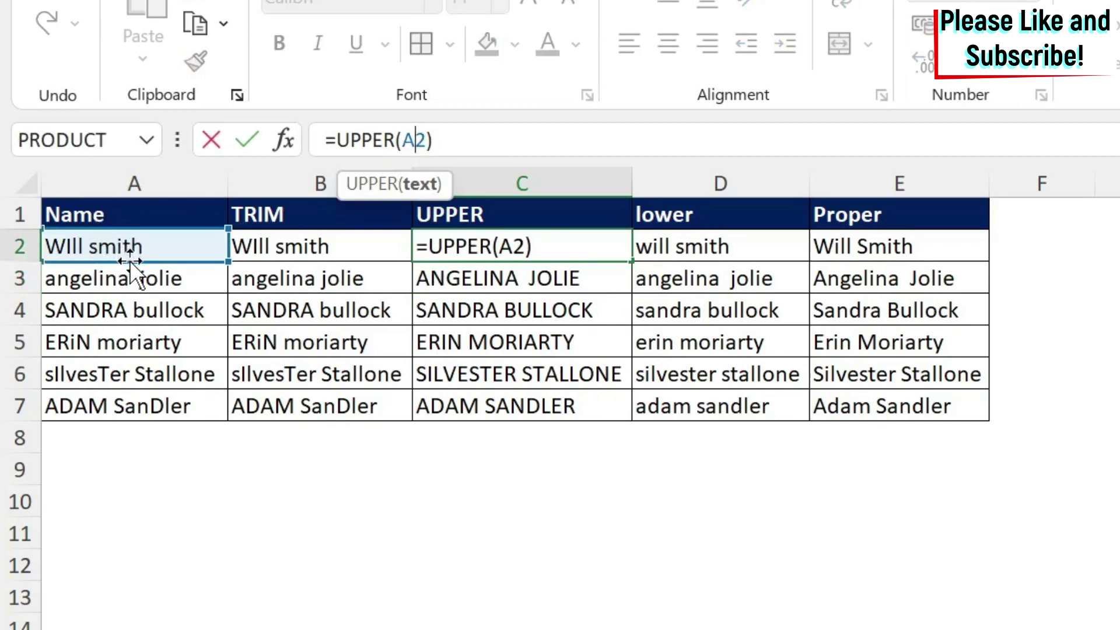
click(320, 245)
key(Return)
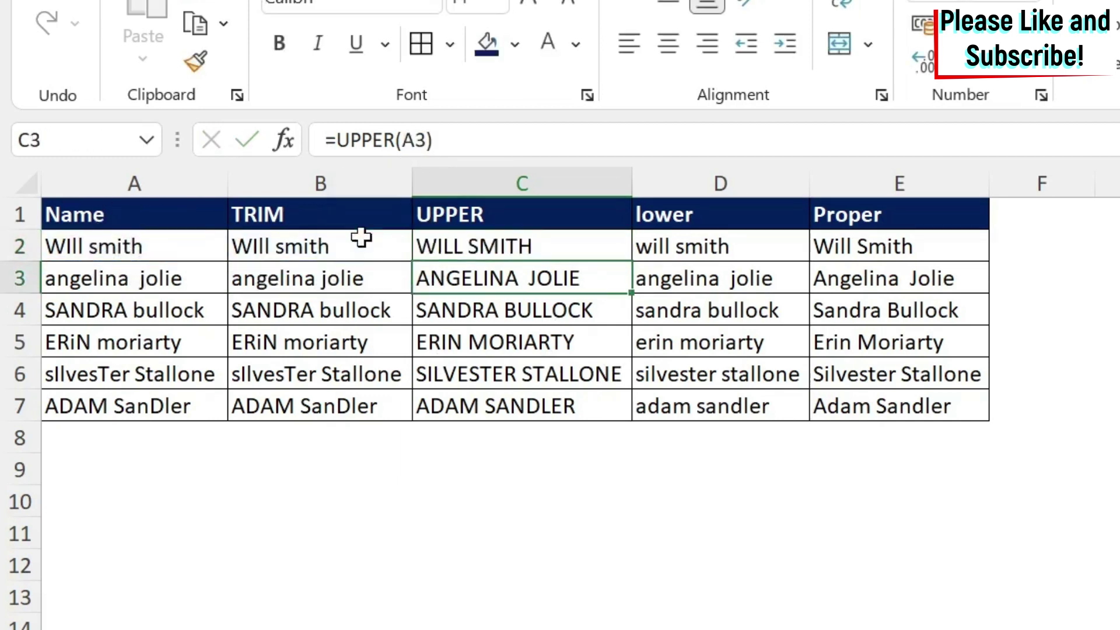
key(Up)
key(Right)
click(420, 139)
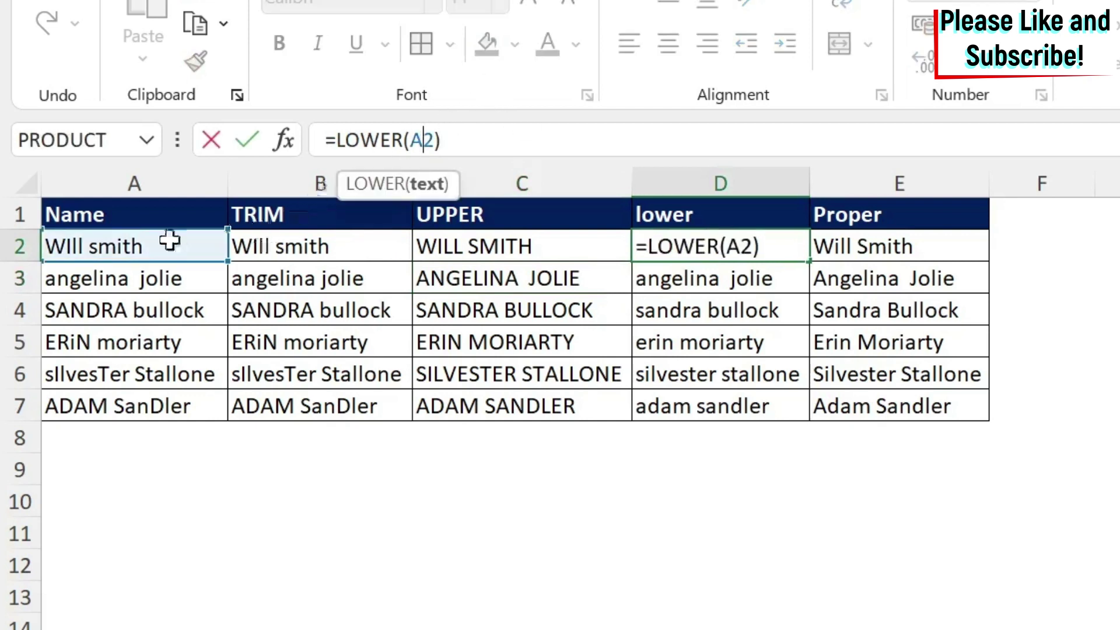
click(300, 255)
key(Return)
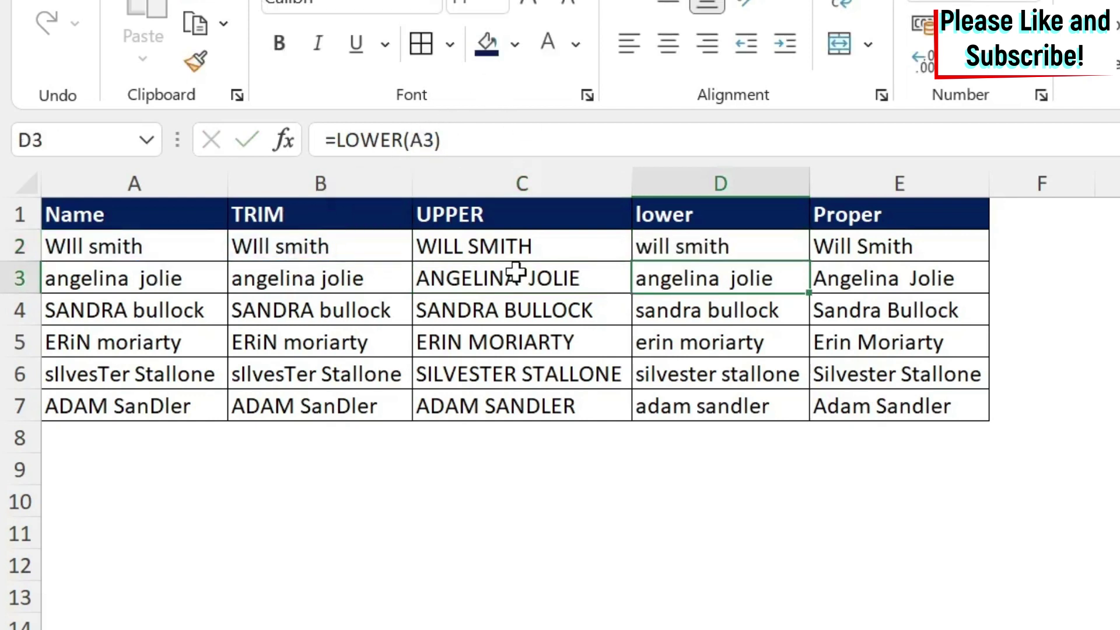
- Repoint the PROPER formula in E2 to B2, then fill C2:E2 down to row 7
click(932, 248)
click(410, 140)
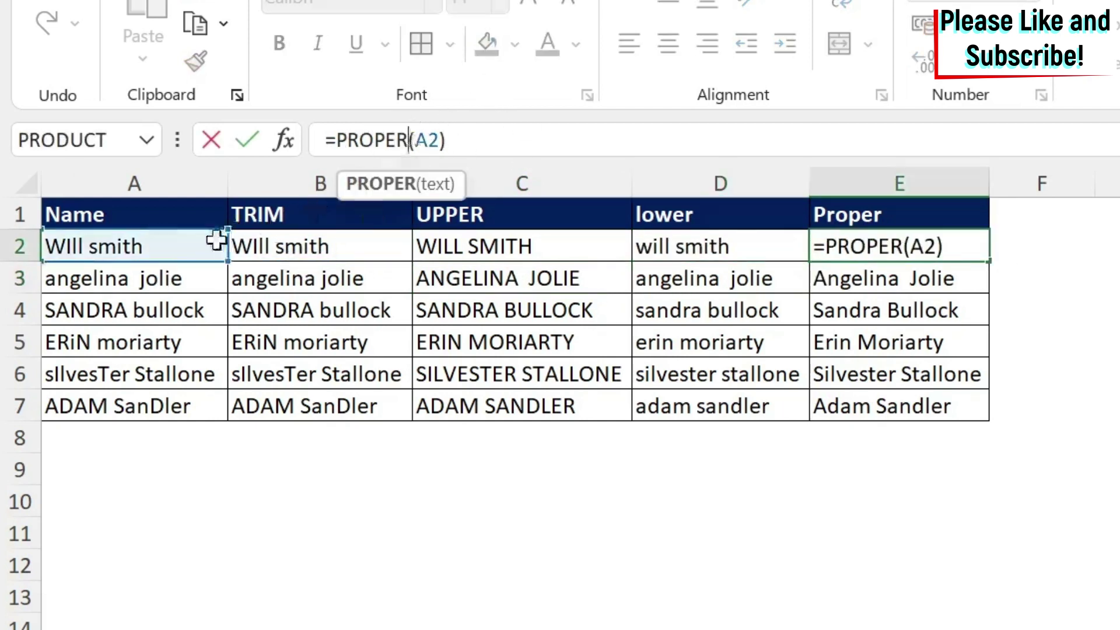
click(300, 252)
key(Return)
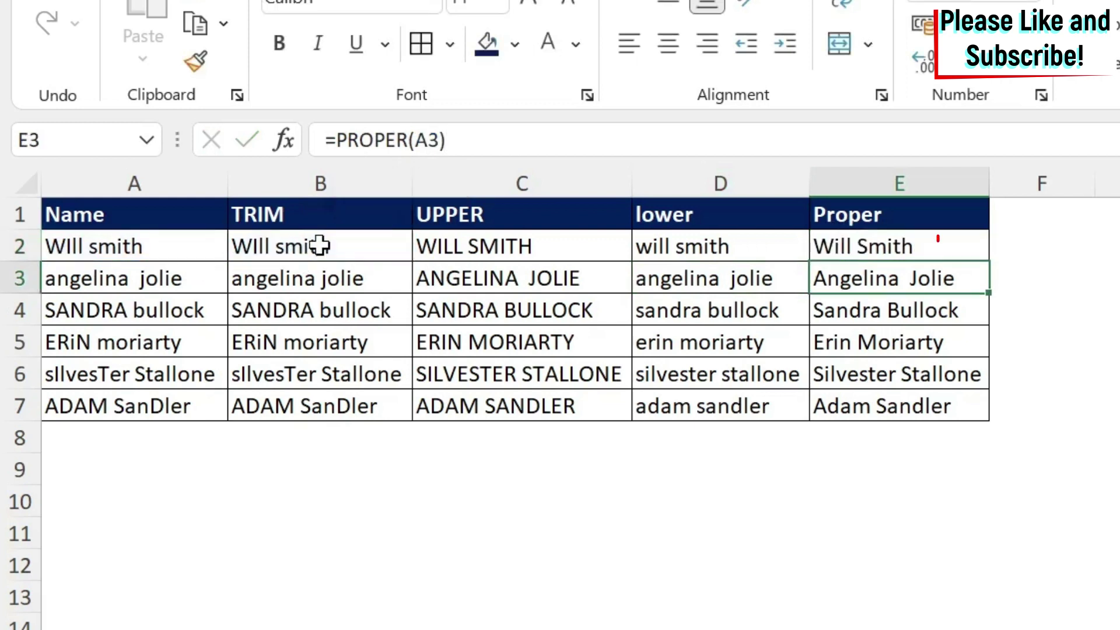
key(Up)
key(shift+Left)
key(shift+Left)
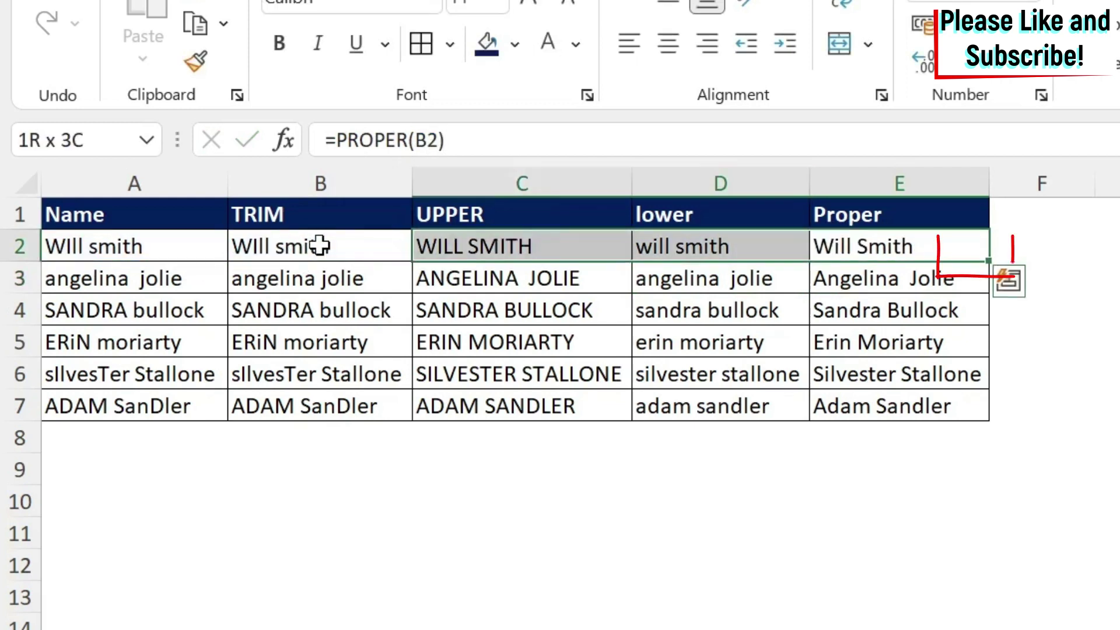
double_click(988, 261)
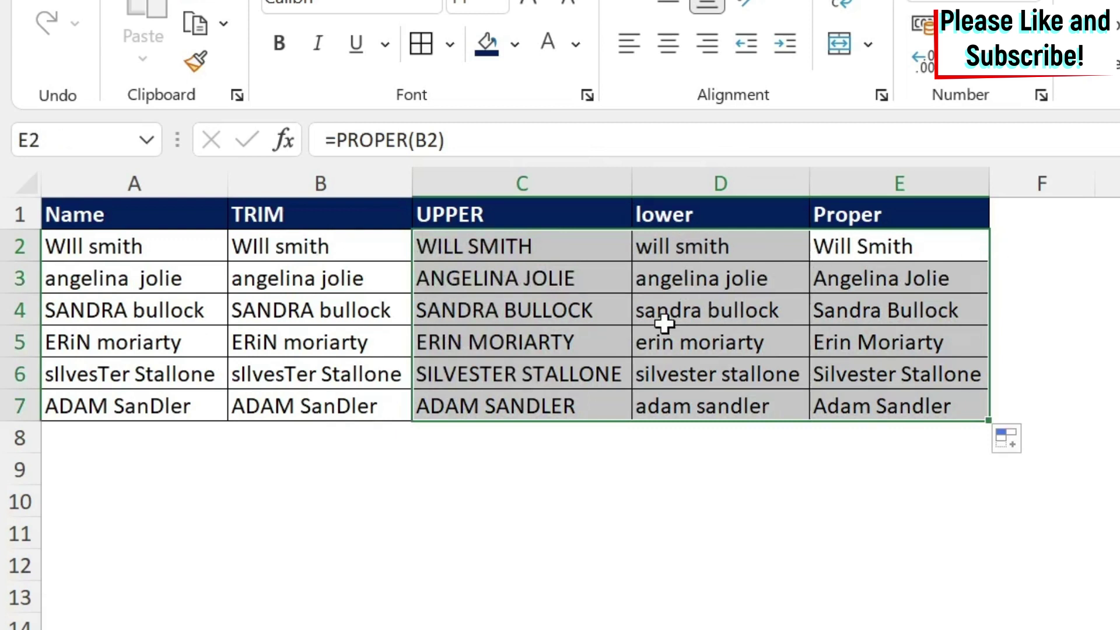
click(1036, 238)
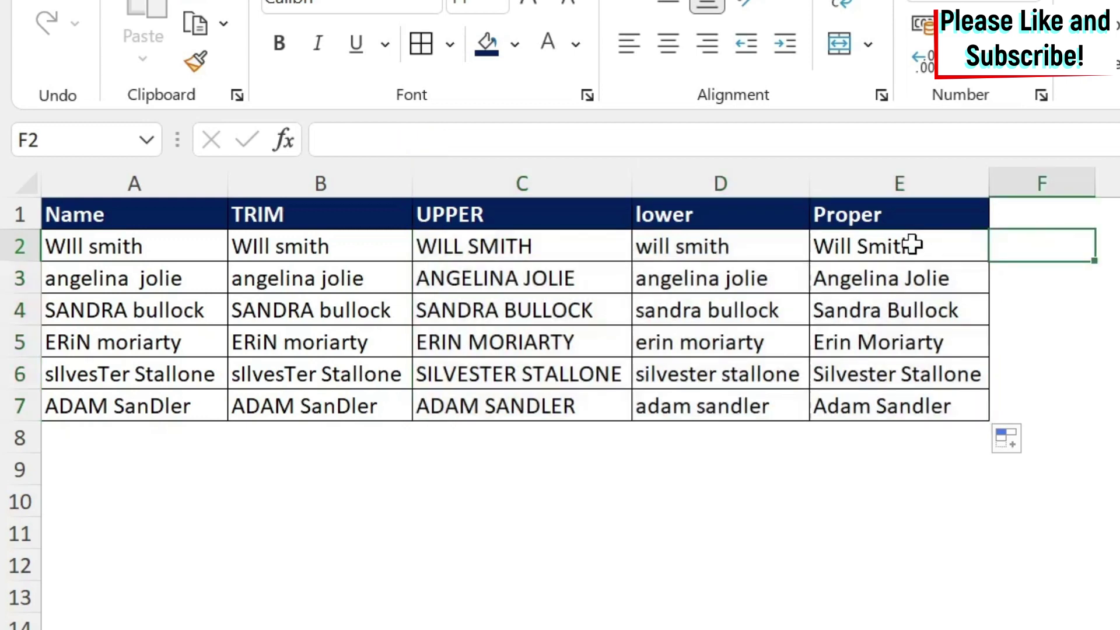
- Enter =PROPER(TRIM(A2)) in F2 and fill it down to F7
text(=prope)
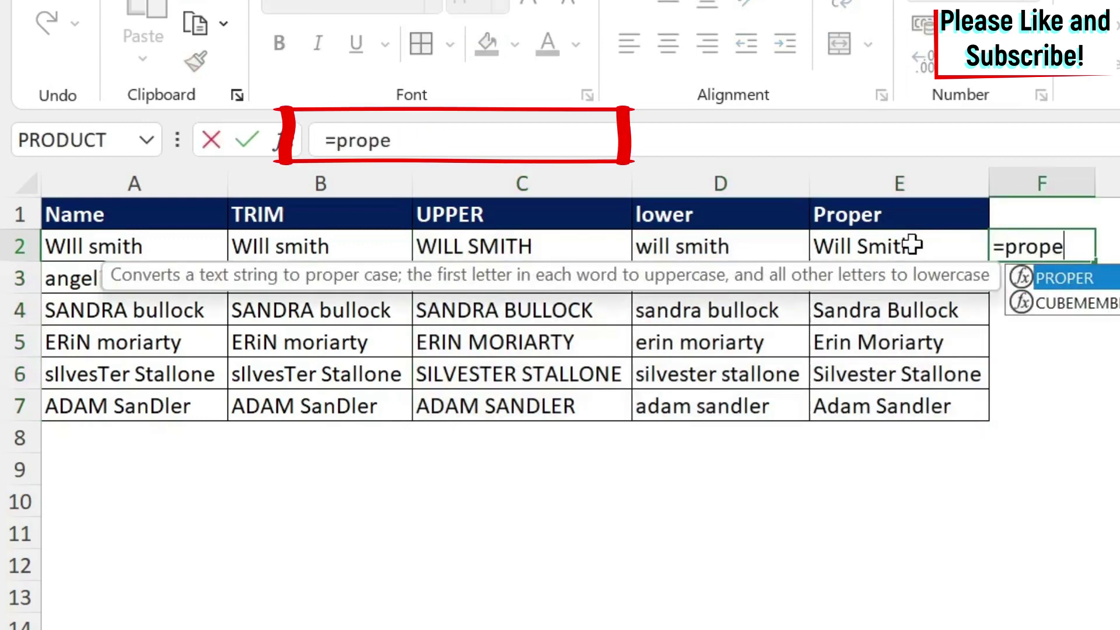
text(r()
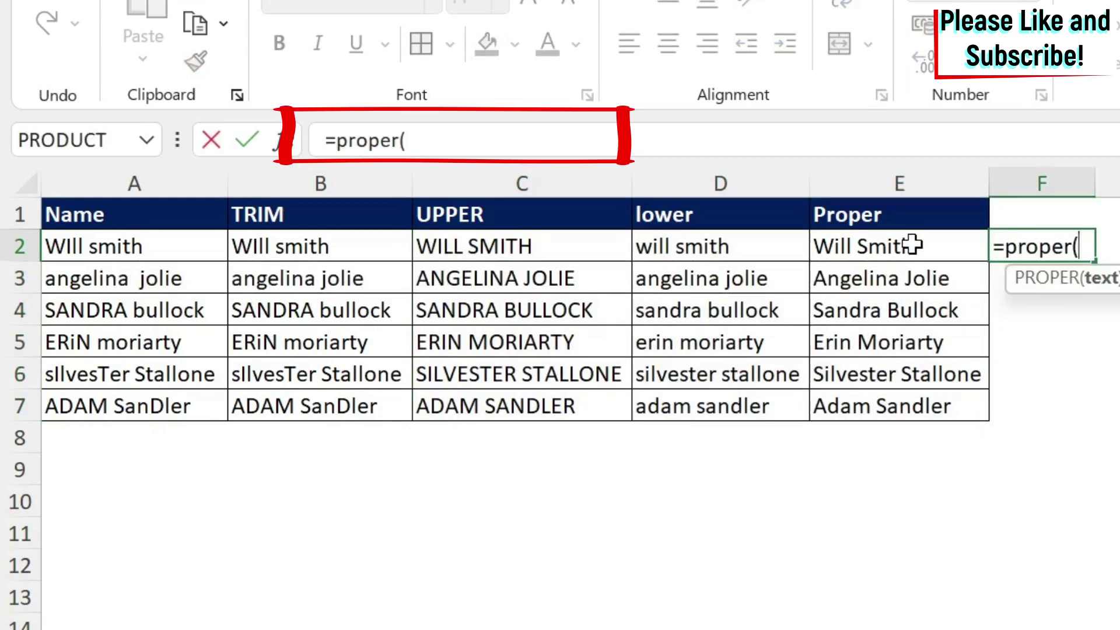
text(Timr)
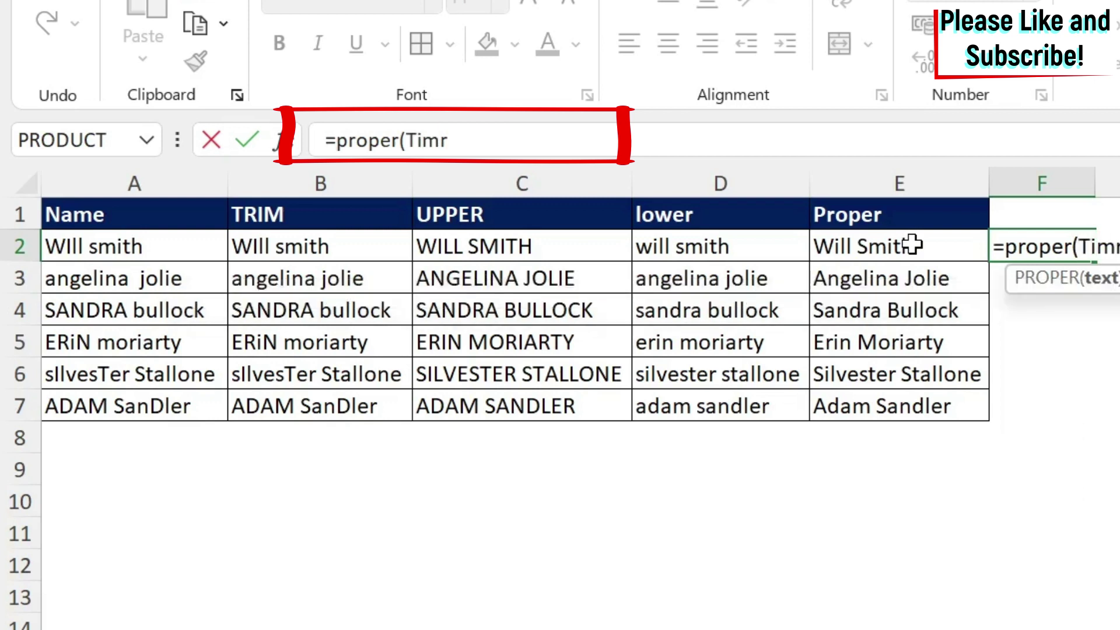
key(BackSpace)
key(BackSpace)
key(BackSpace)
text(rim()
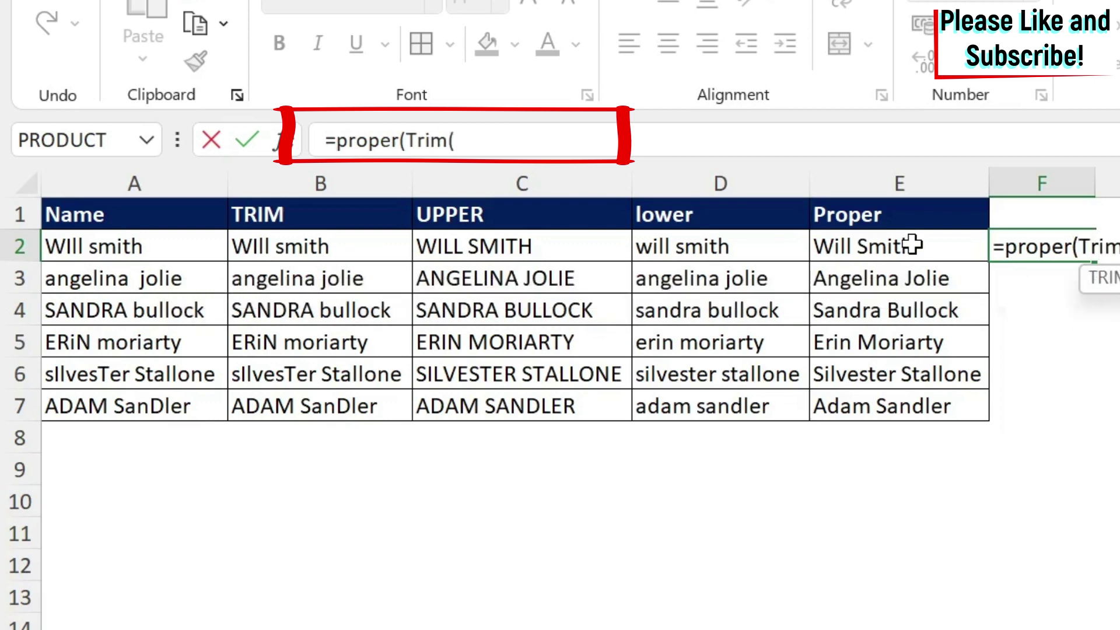
click(164, 249)
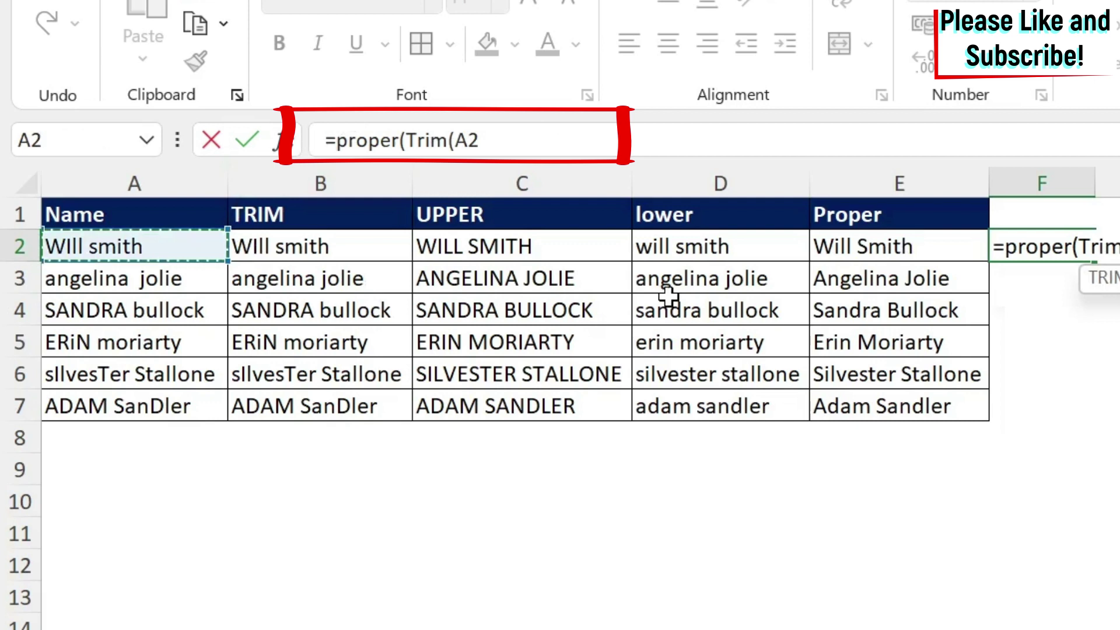
text())
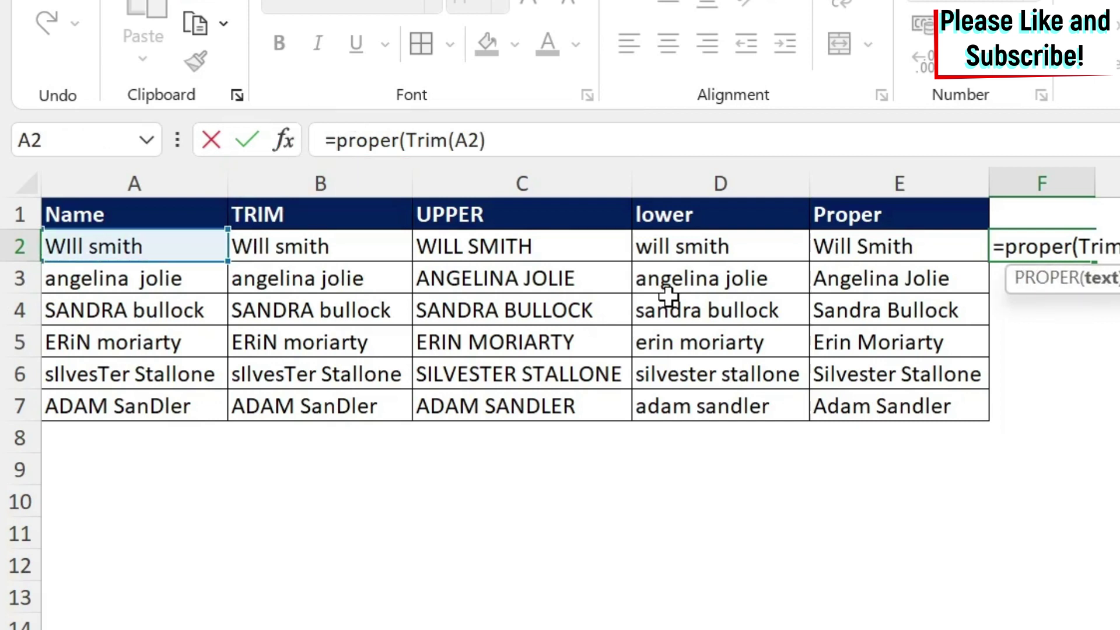
text())
key(Return)
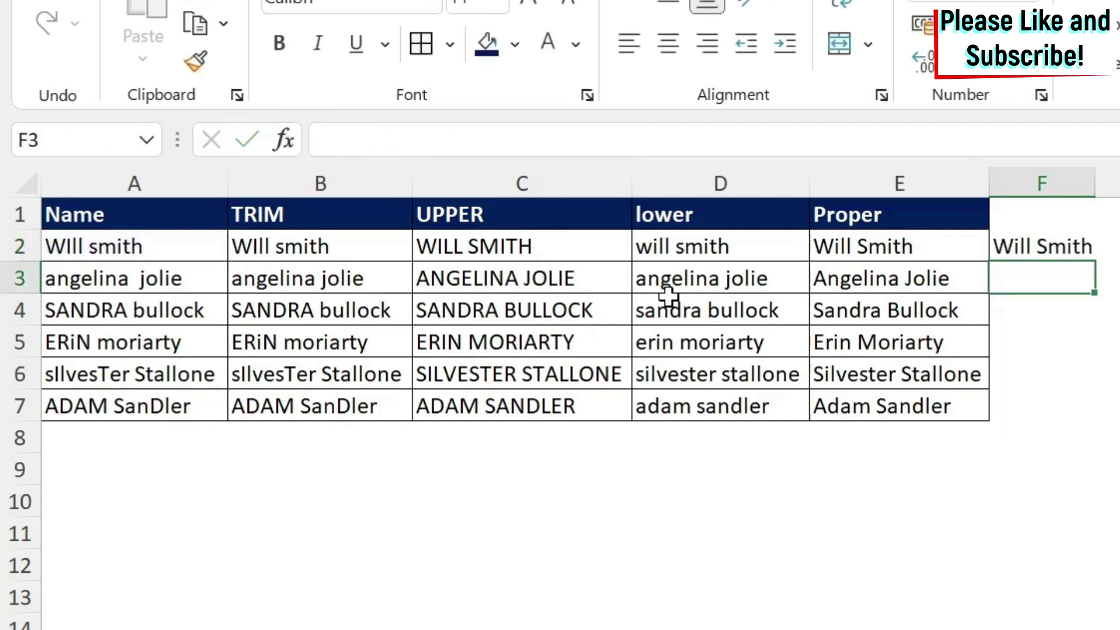
click(1073, 245)
click(1098, 273)
click(1080, 247)
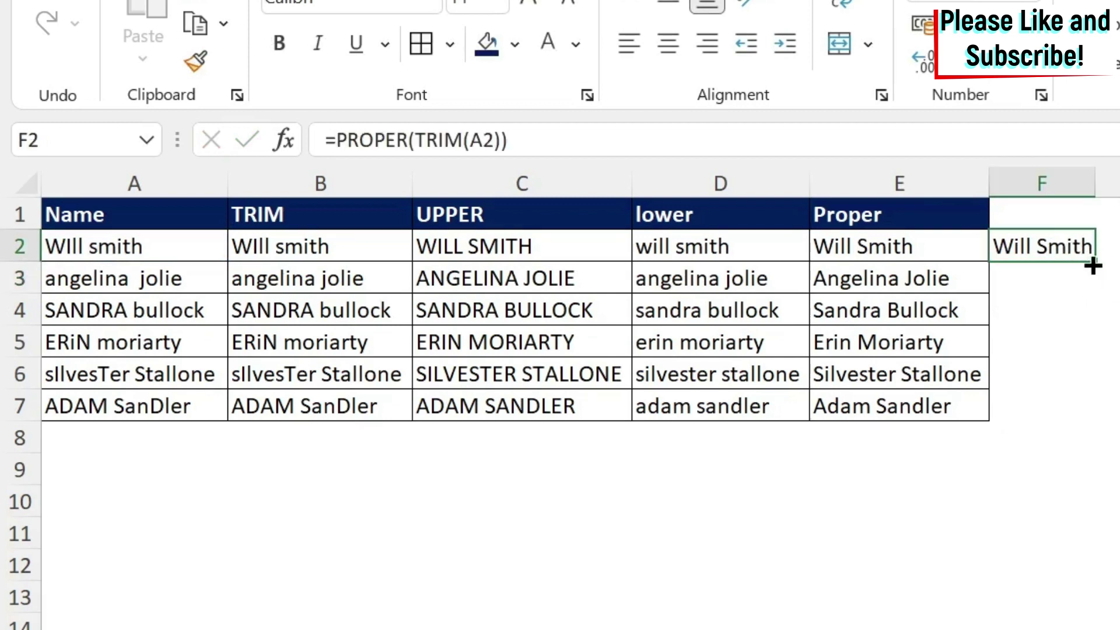
double_click(1093, 266)
click(1108, 373)
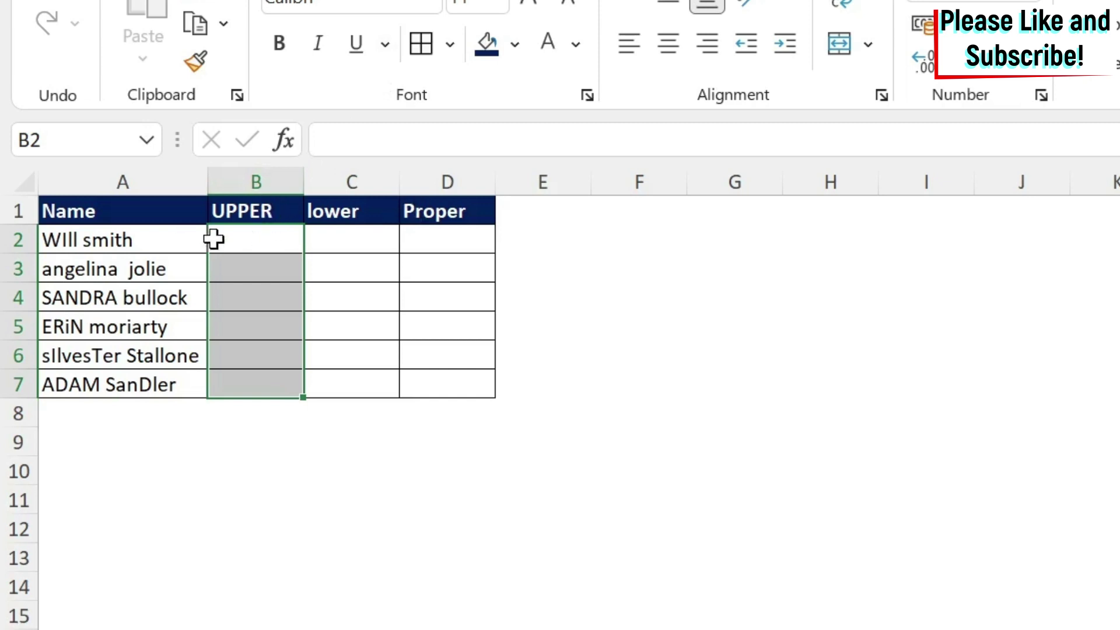
- Type WILL SMITH in B2, Flash Fill B2:B7 with Ctrl+E, and autofit column B
click(245, 237)
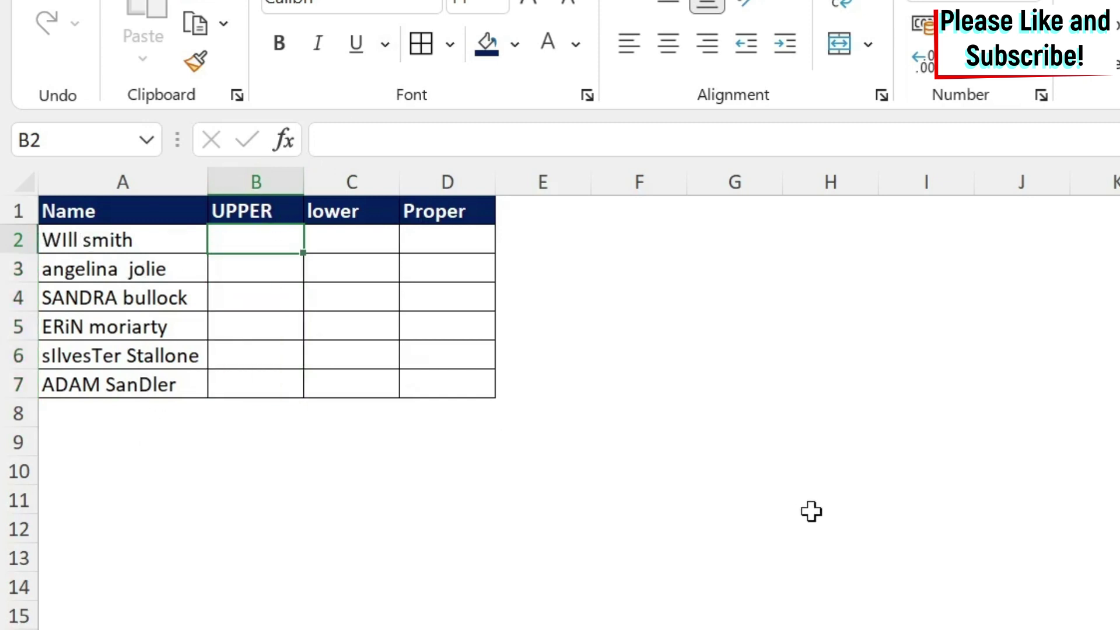
text(WILL)
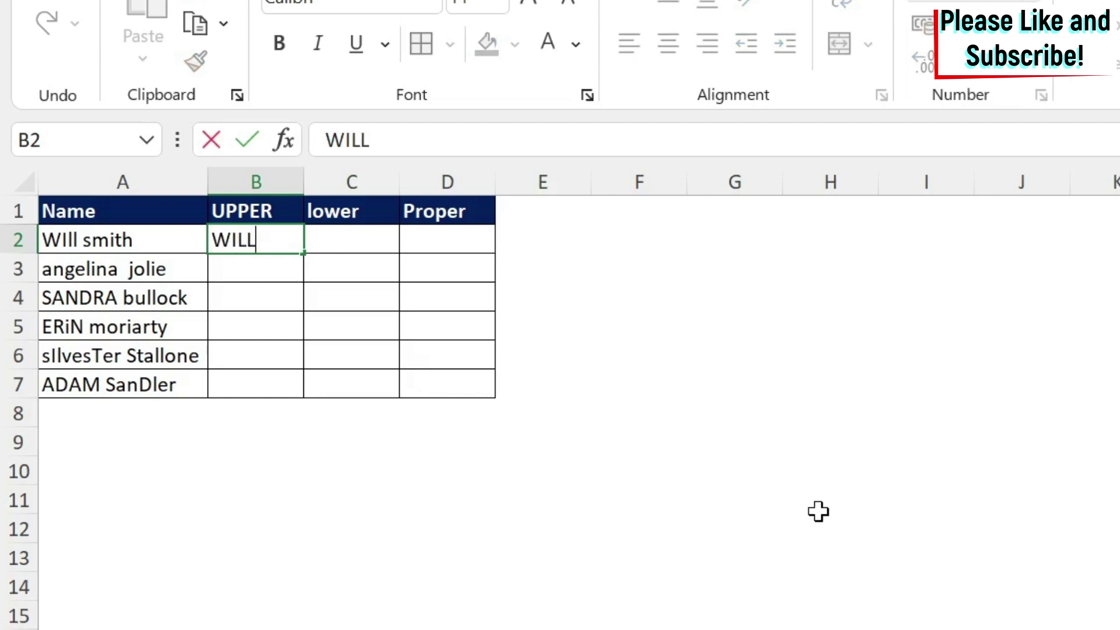
text( SMITH)
key(Return)
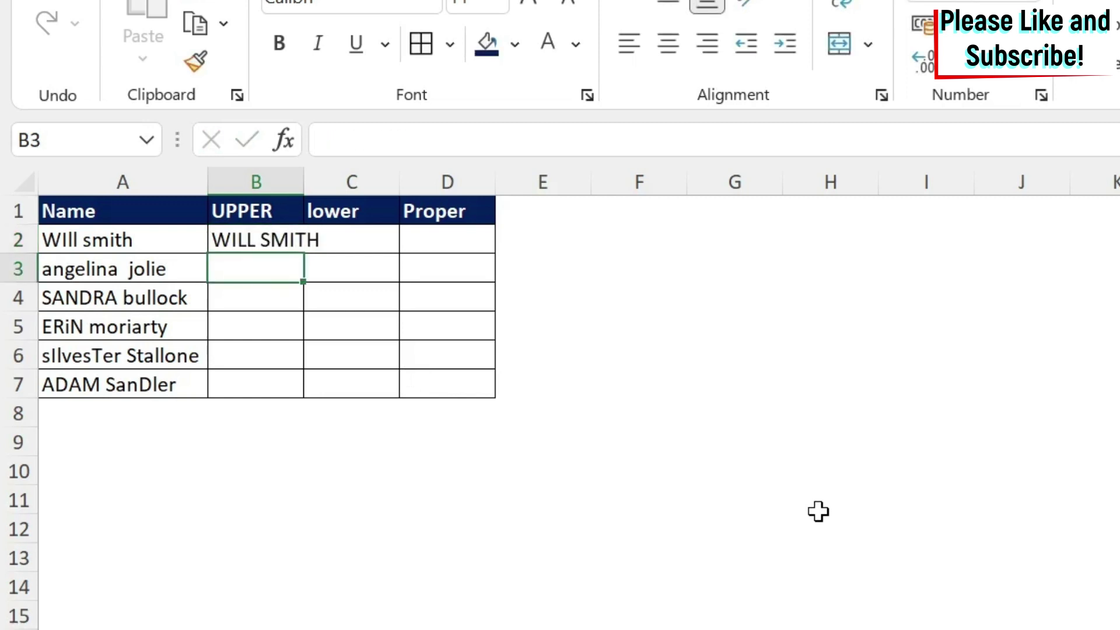
double_click(304, 182)
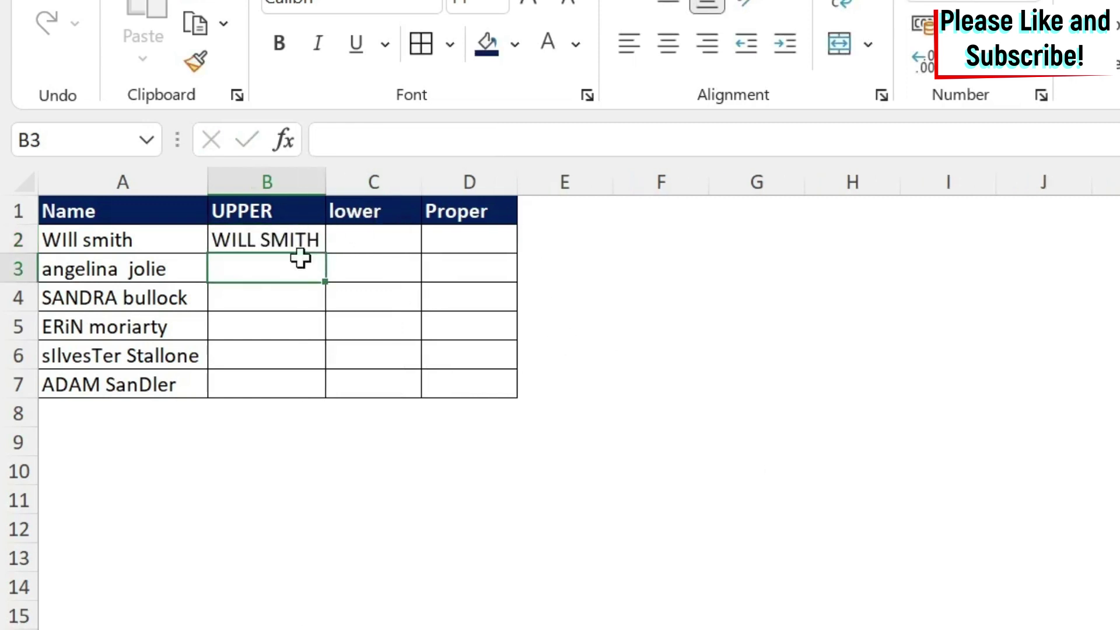
click(297, 238)
drag(274, 233, 261, 378)
key(ctrl+e)
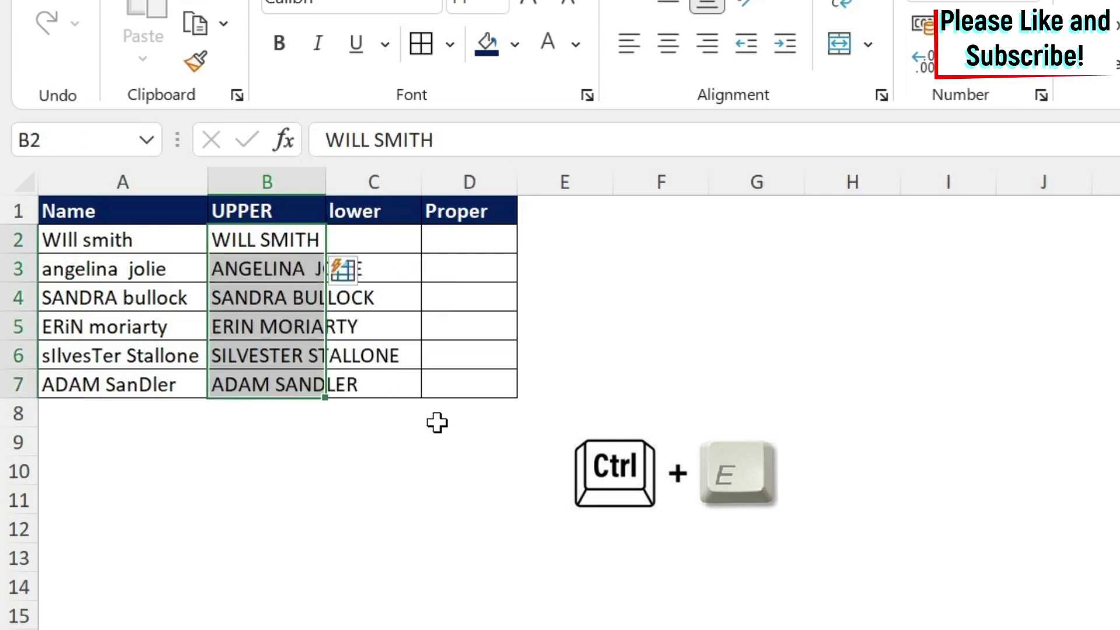
double_click(326, 182)
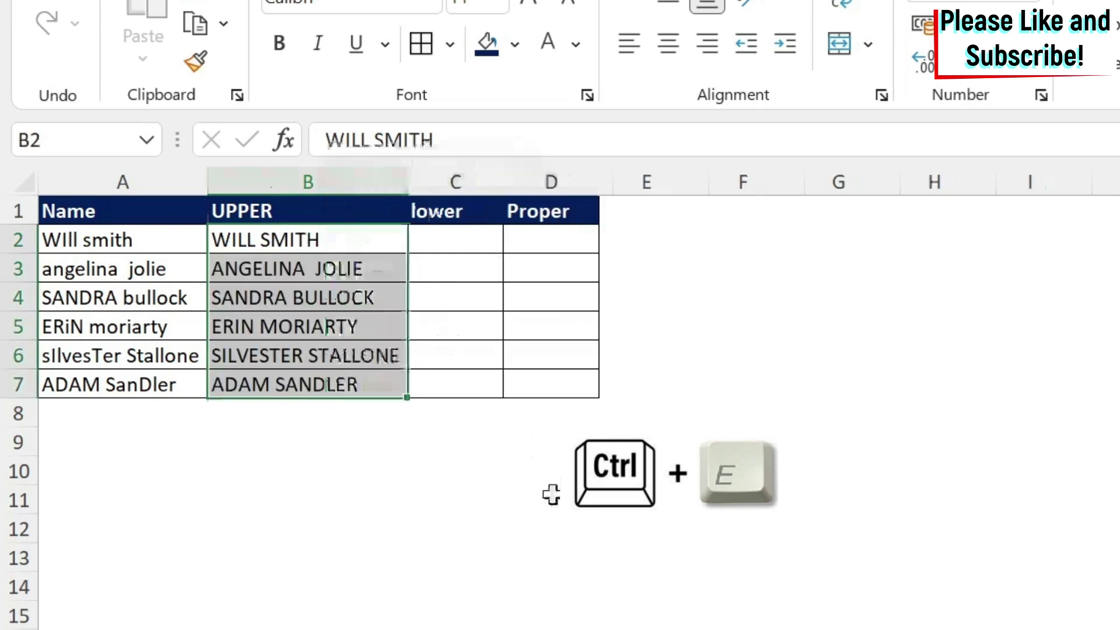
click(550, 494)
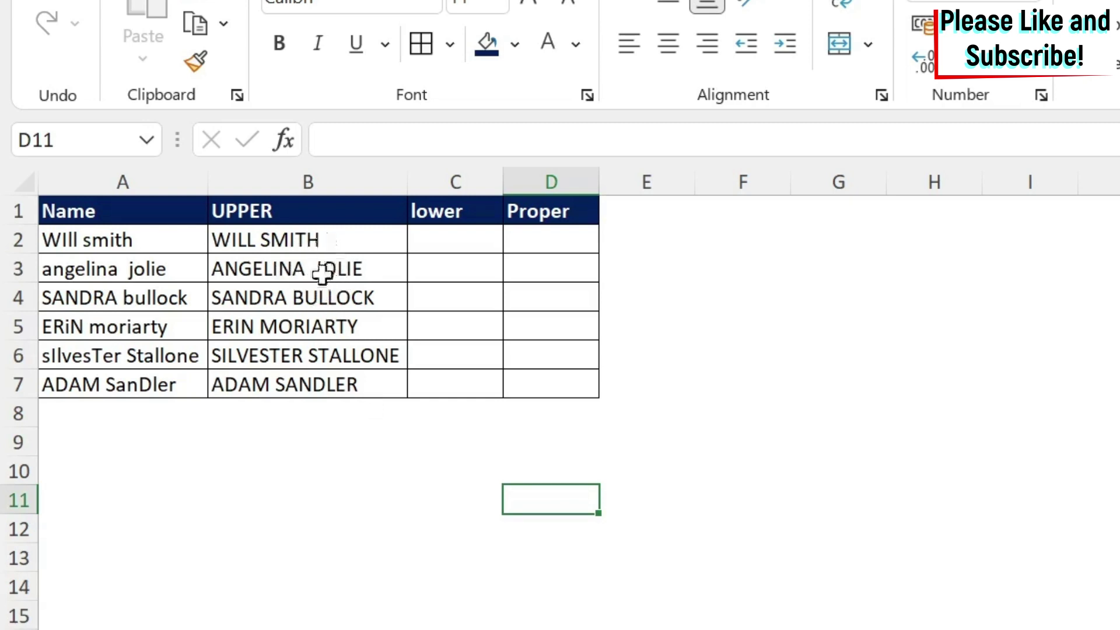
- Clear B4:B7, remove the extra space in ANGELINA JOLIE, and recheck the SANDRA bullock name
drag(325, 295, 325, 385)
key(Delete)
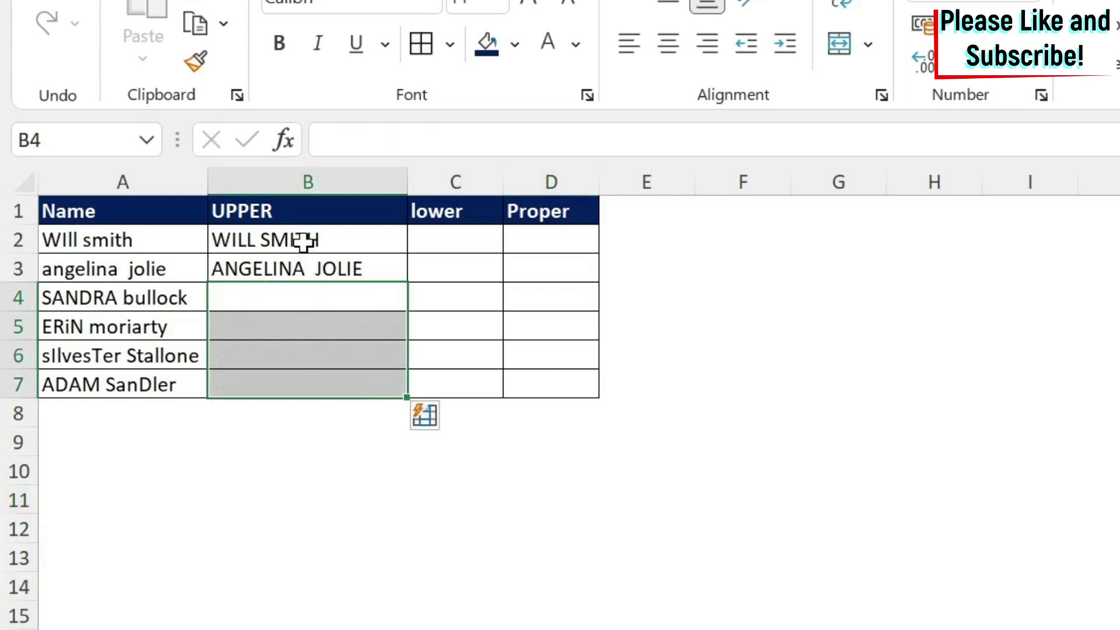
click(303, 264)
click(428, 143)
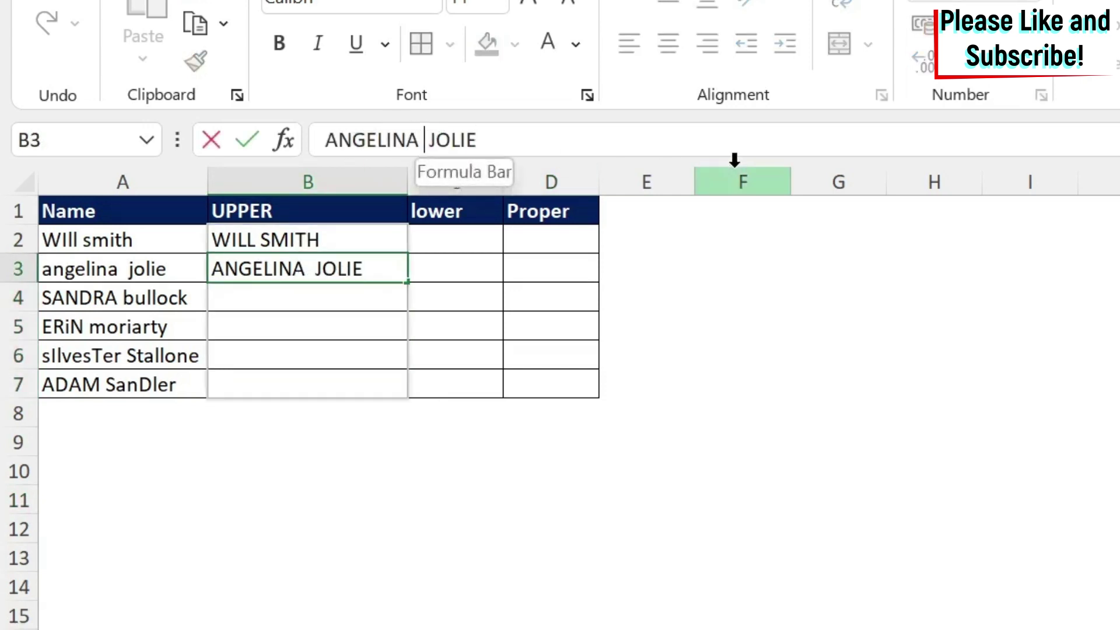
key(BackSpace)
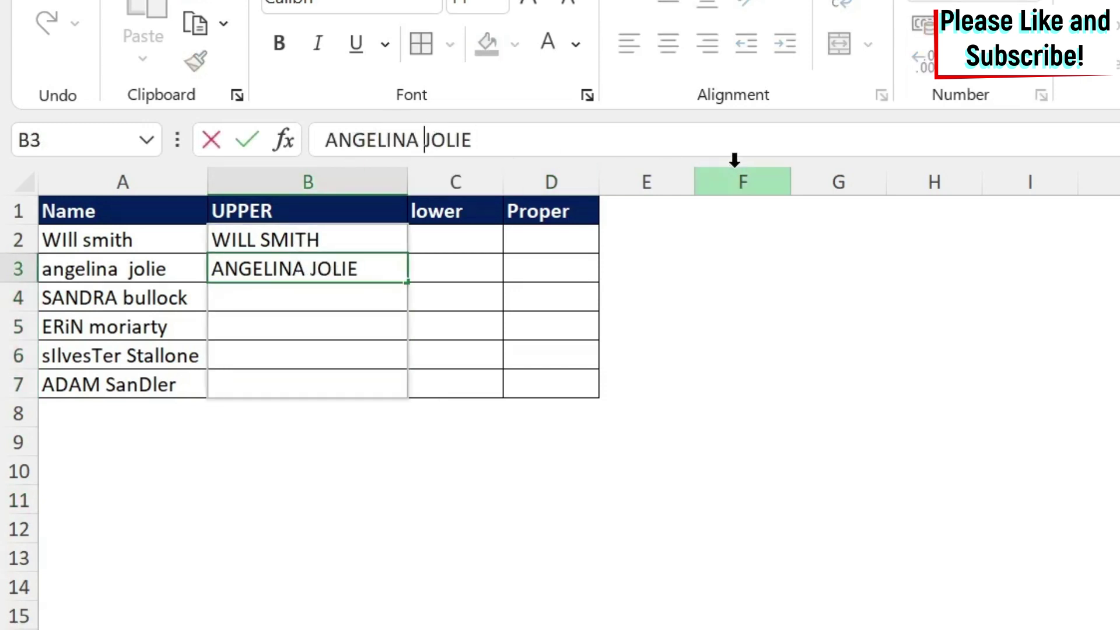
key(Return)
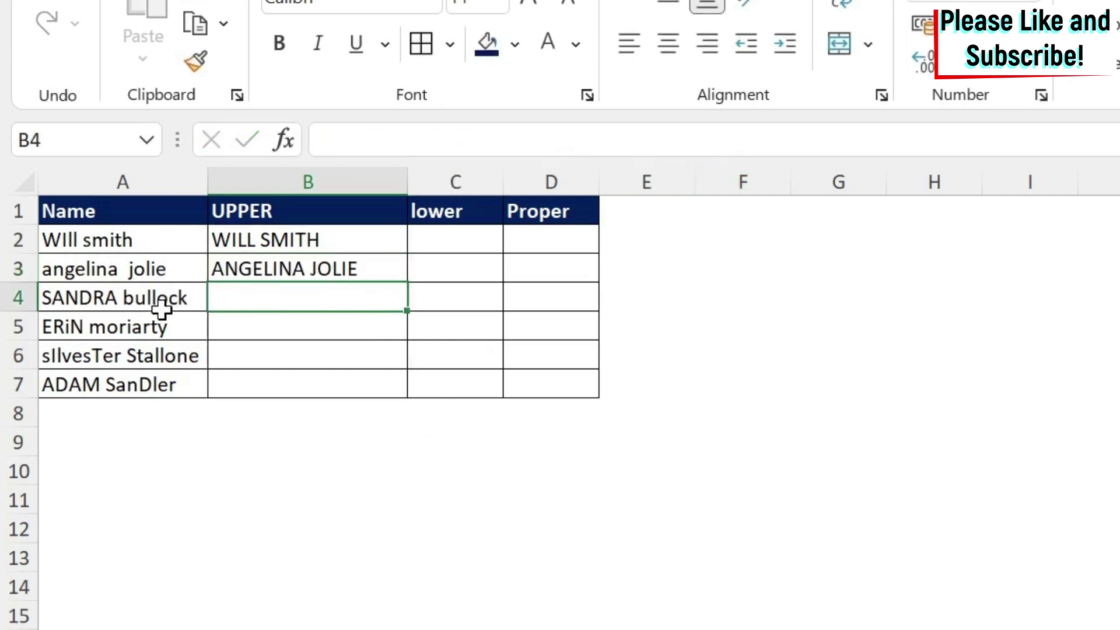
click(119, 296)
double_click(118, 295)
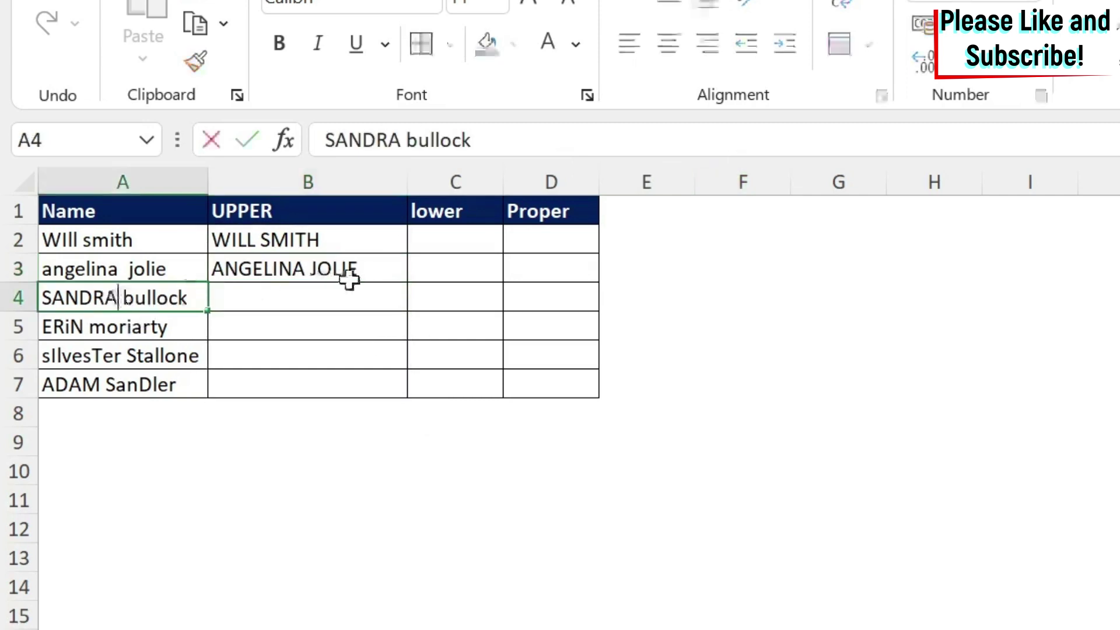
key(Return)
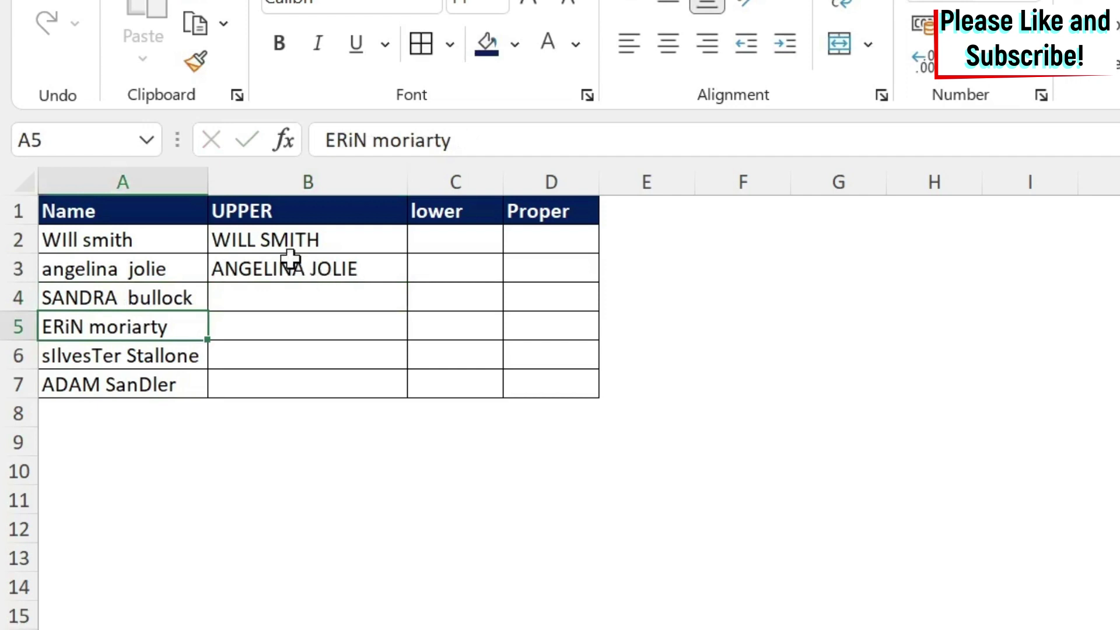
- Re-run Flash Fill from WILL SMITH so upper-case names fill down to row 7
click(288, 248)
key(ctrl+e)
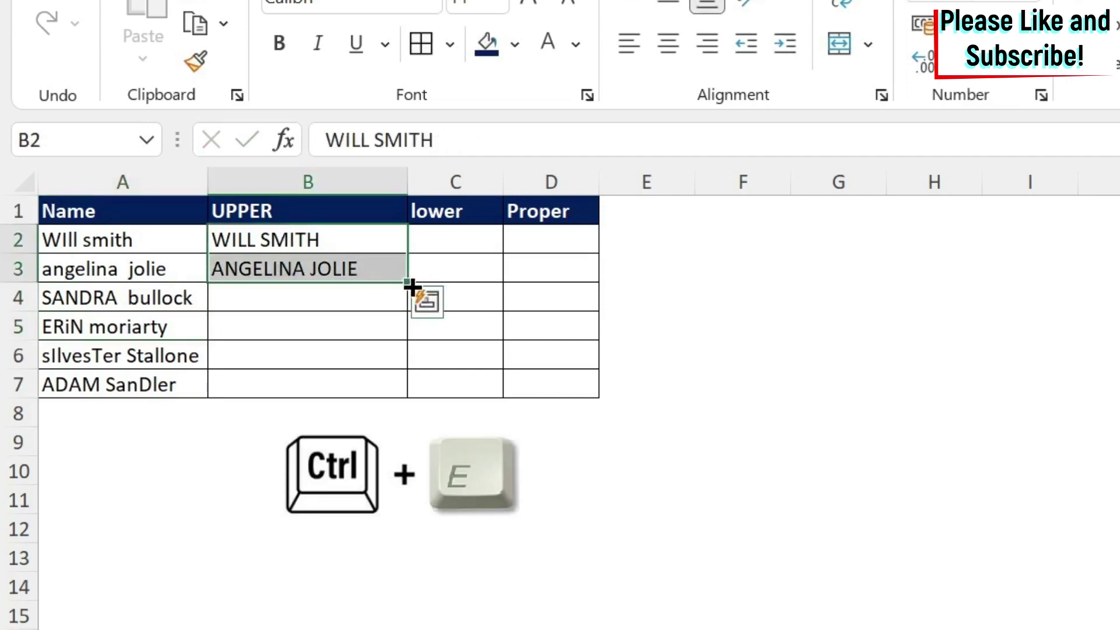
drag(411, 286, 411, 399)
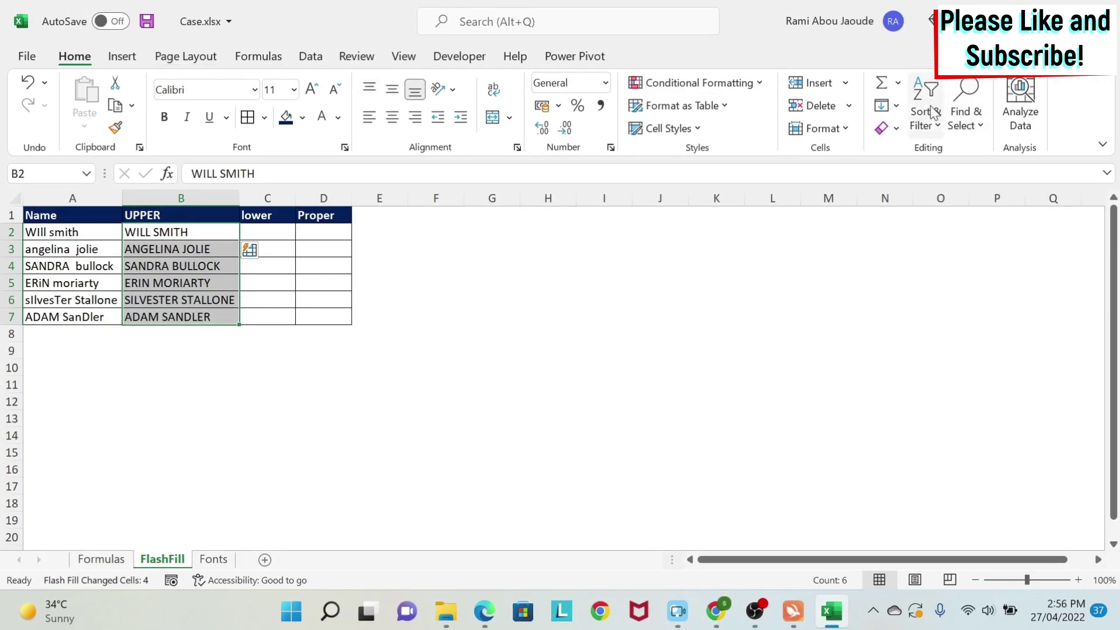
click(898, 107)
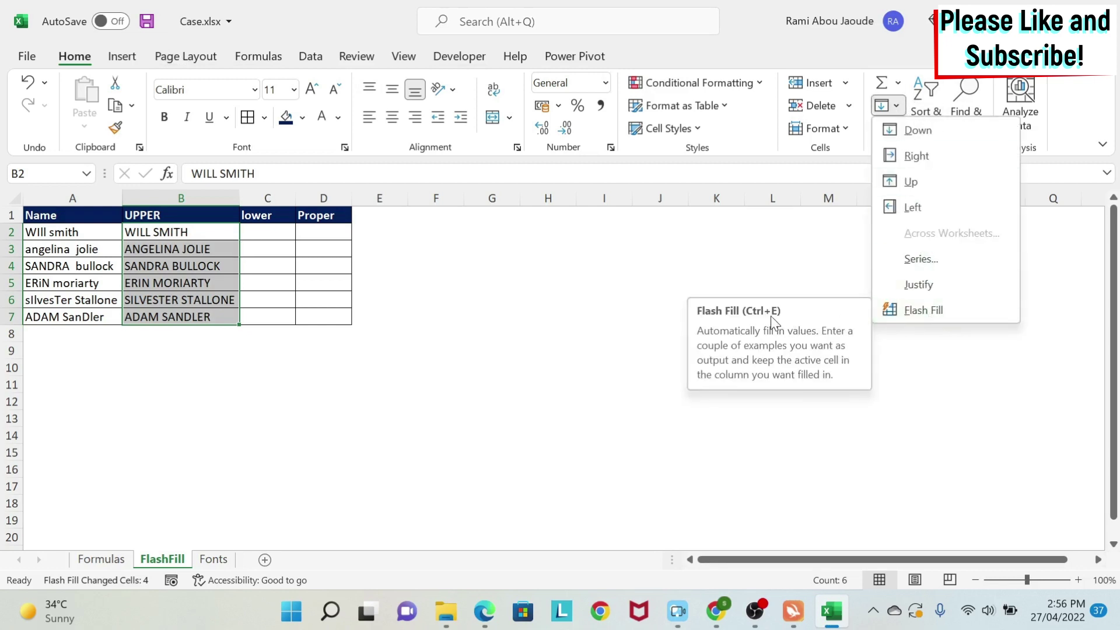
click(260, 235)
- Flash Fill the lower column from examples 'will smith' and 'angelina', then autofit column C
click(257, 232)
text(wi)
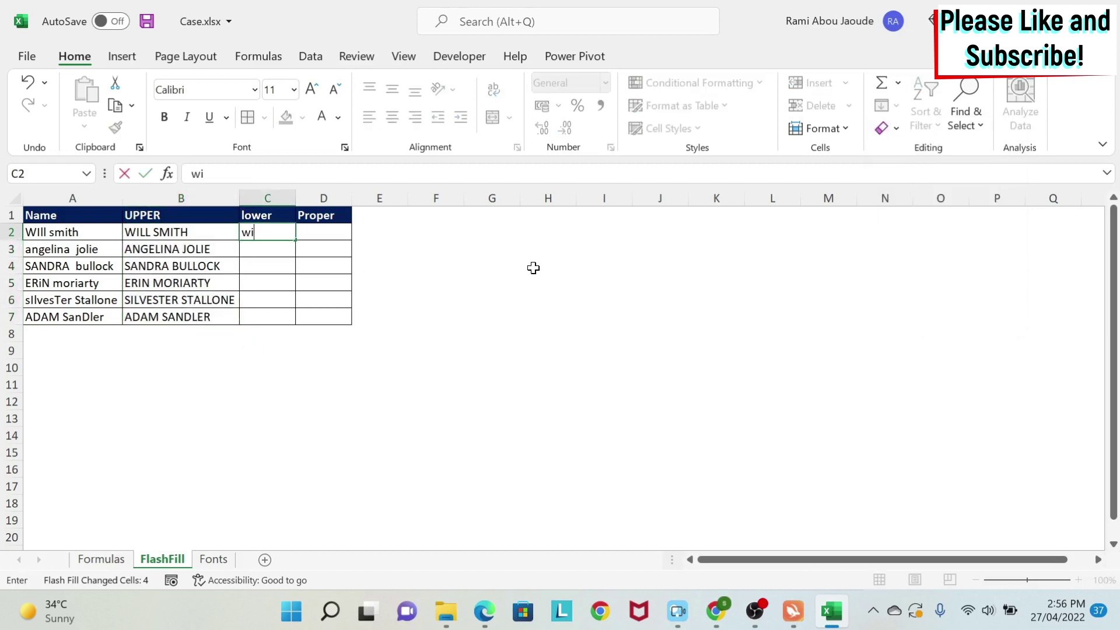
text(ll smith)
key(Return)
text(angelina  jolie)
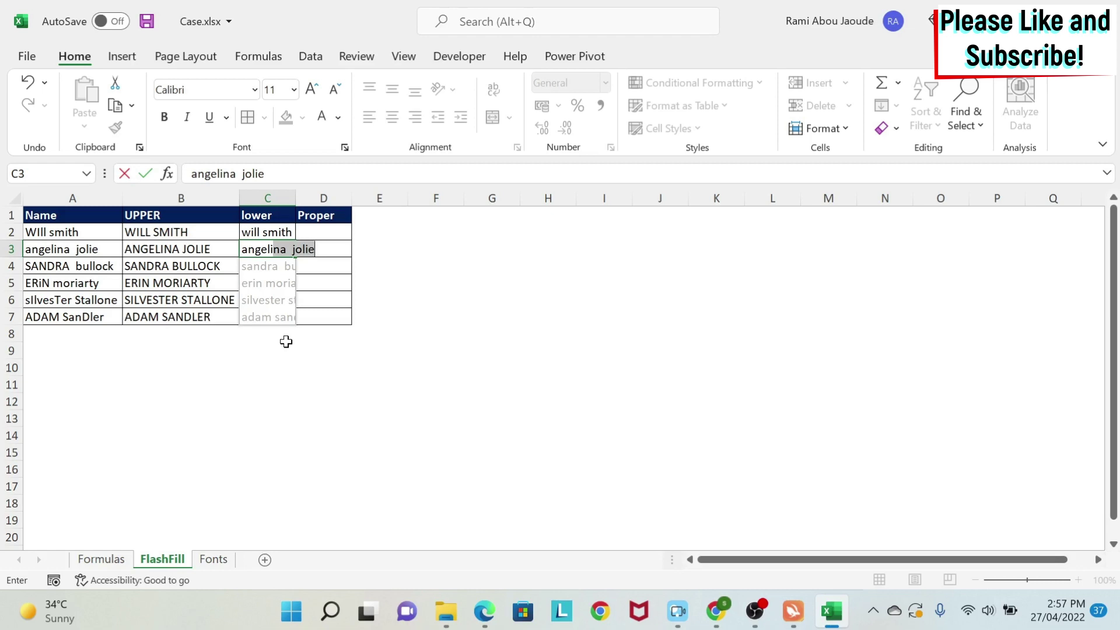
key(Return)
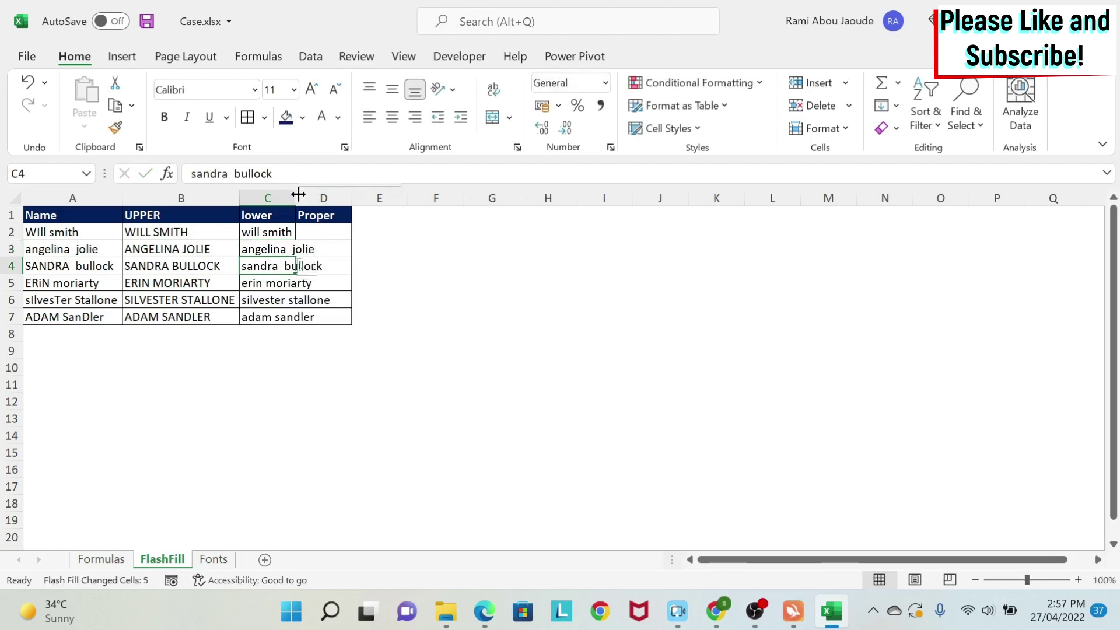
double_click(297, 198)
- Flash Fill the Proper column from examples 'Will Smith' and 'An', then autofit column D
click(359, 232)
text(Wil)
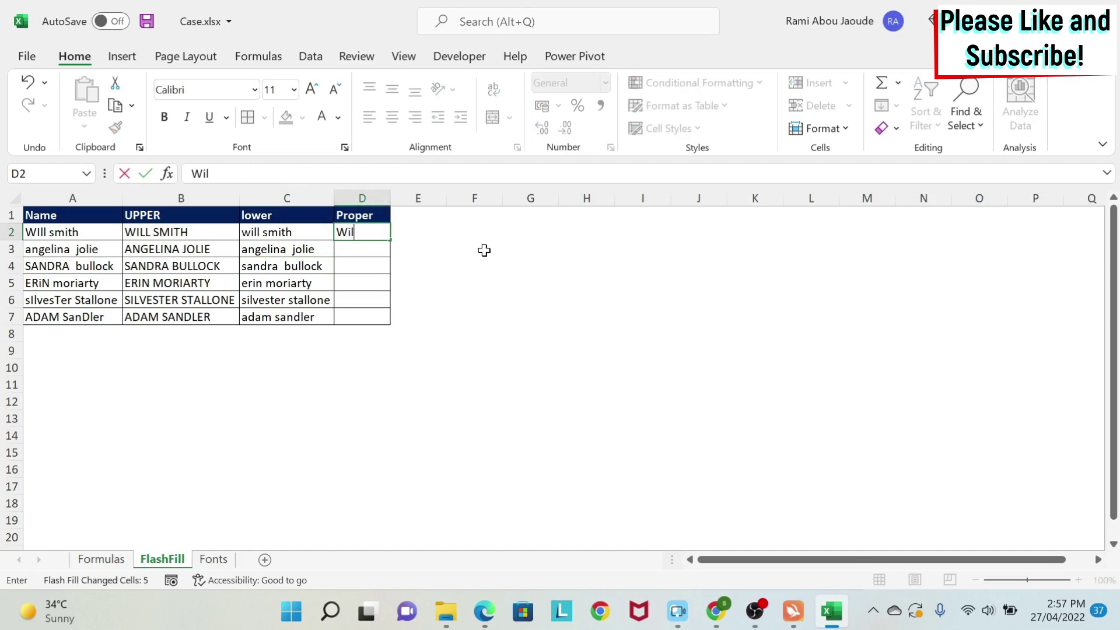
text(l Smith)
key(Return)
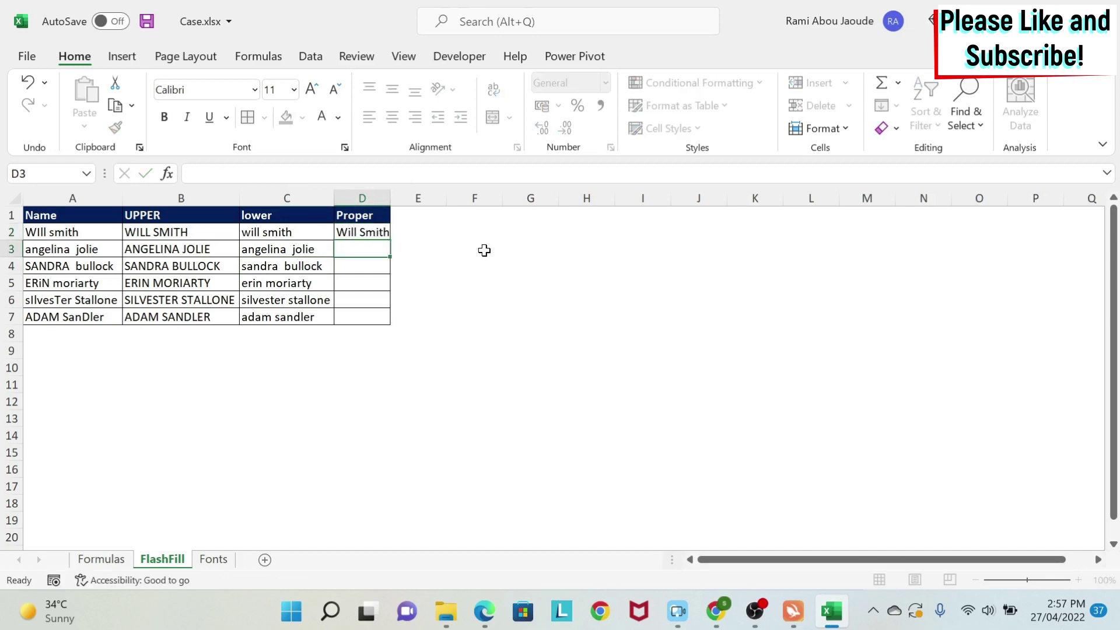
text(An)
key(Return)
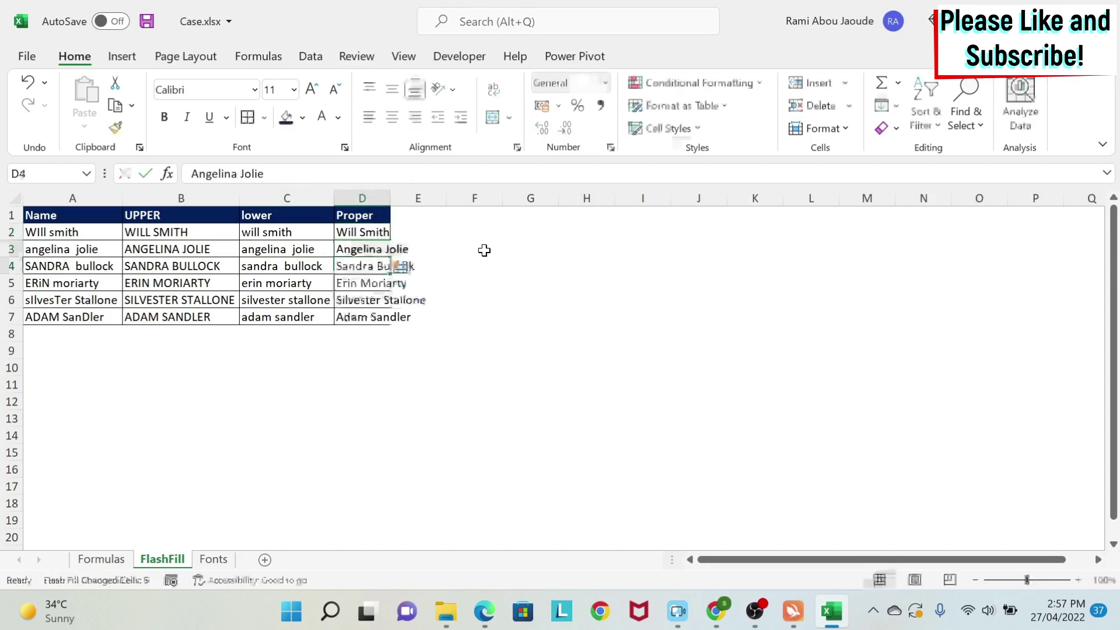
double_click(389, 199)
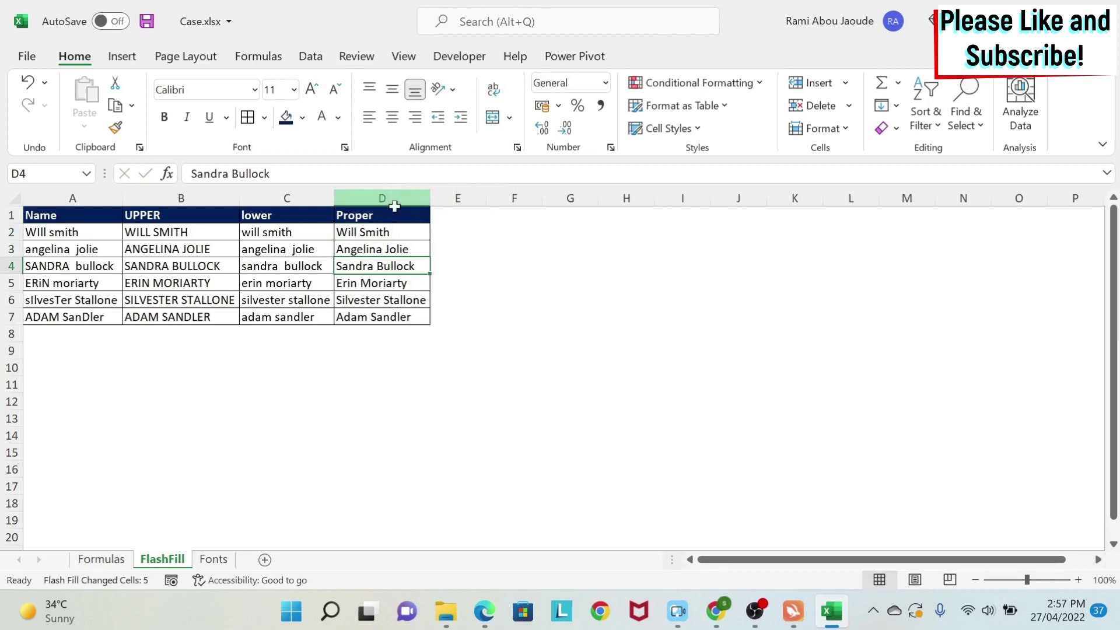
click(531, 318)
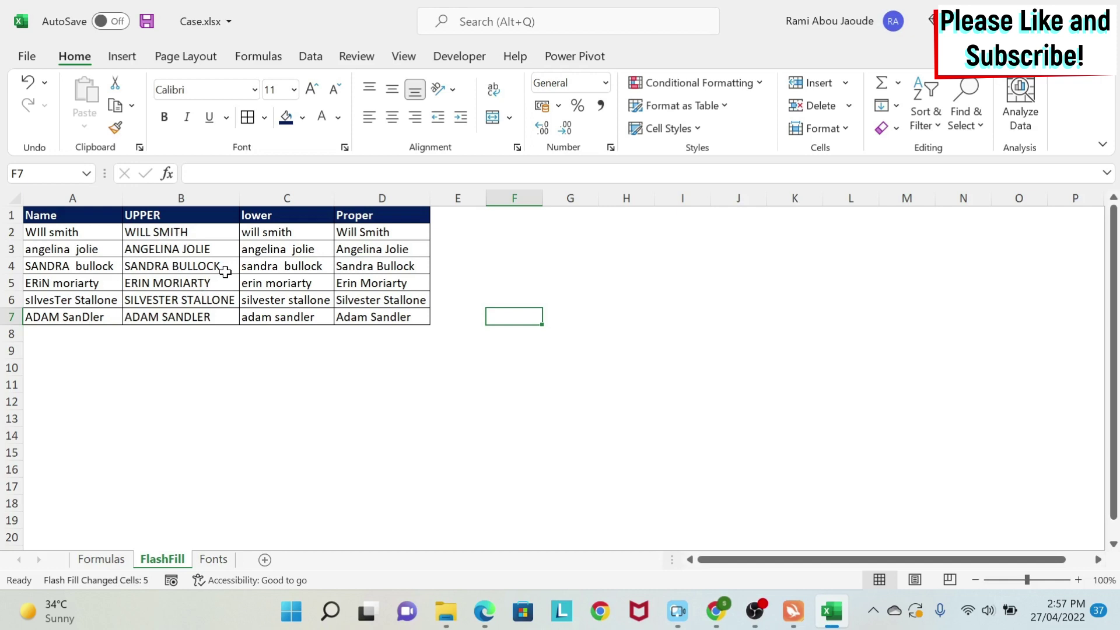
- Switch to the Formulas sheet to compare its TRIM, case and PROPER(TRIM) results
click(120, 562)
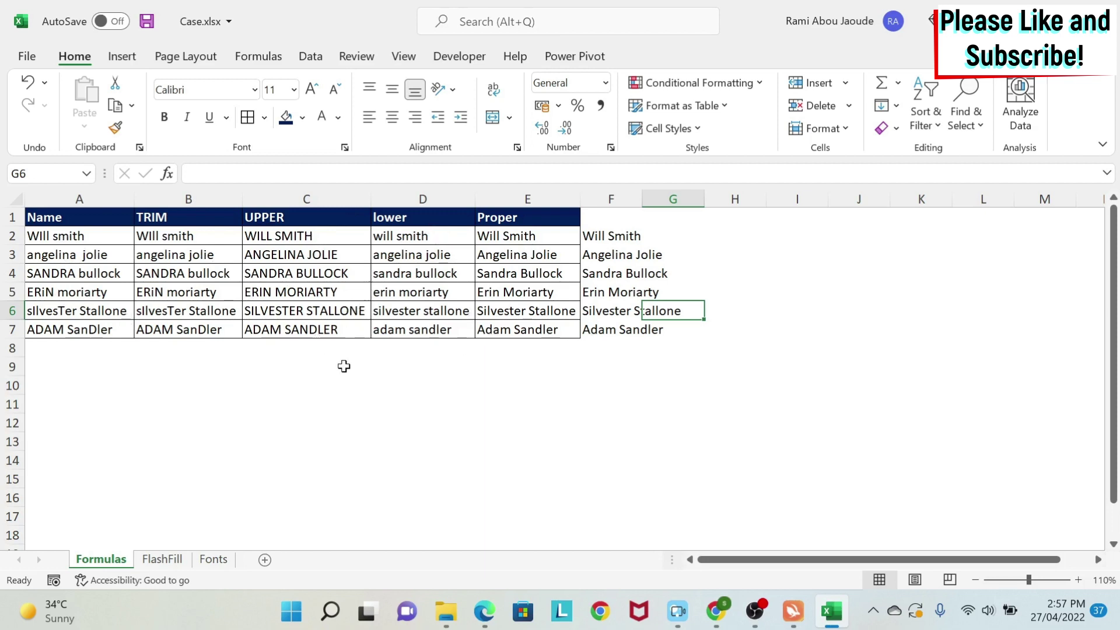
- On the Fonts sheet, copy the names in A2:A7 and paste them starting at B2
click(223, 564)
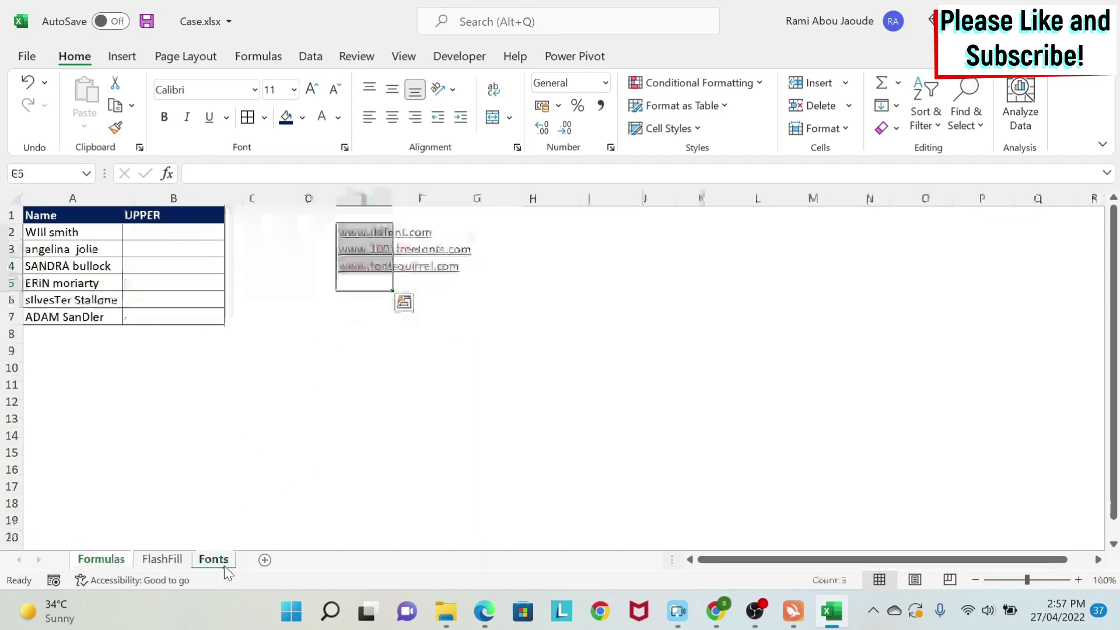
click(310, 353)
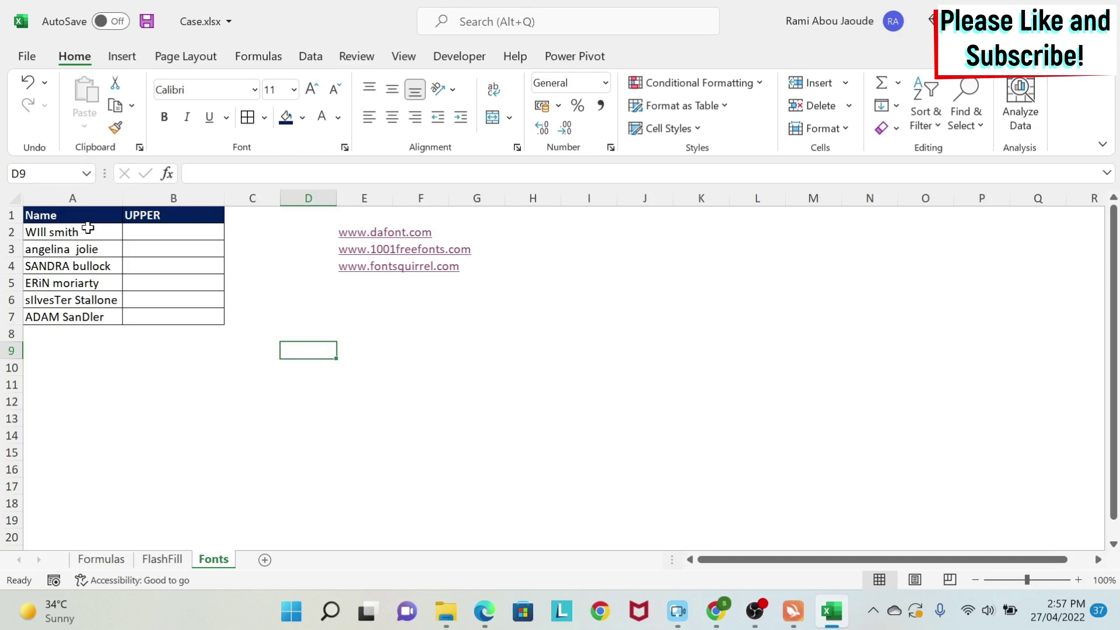
drag(86, 233, 79, 314)
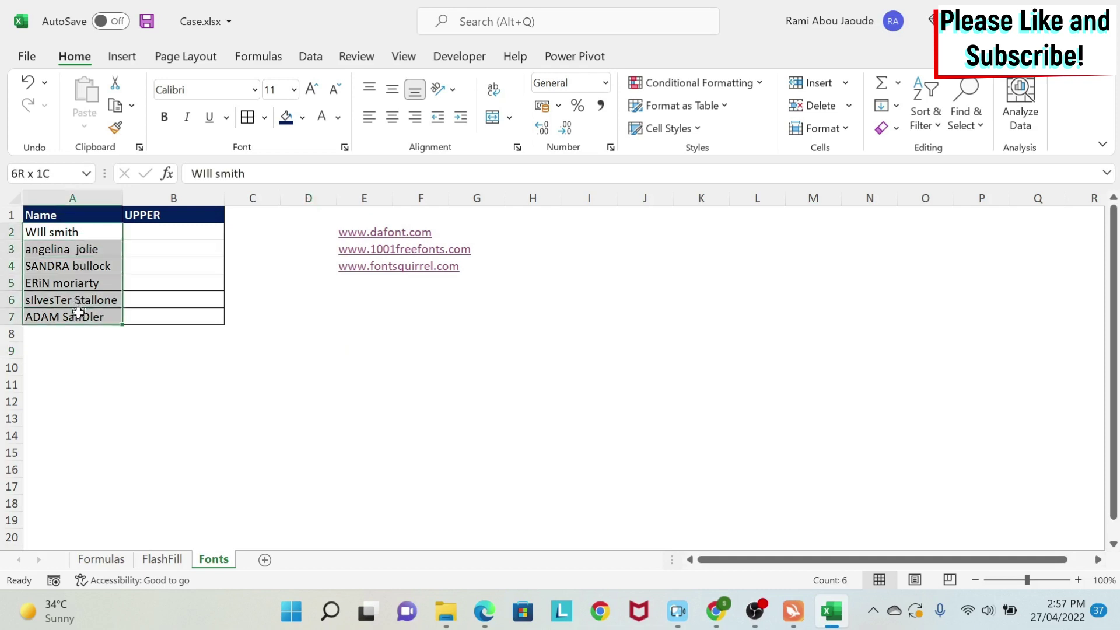
key(ctrl+c)
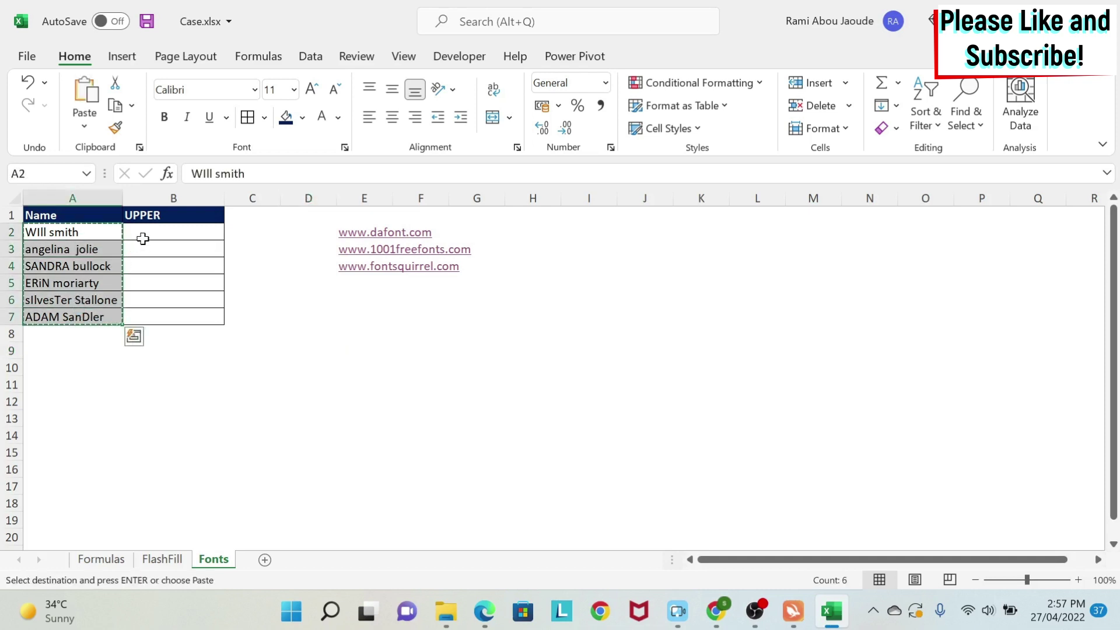
click(143, 233)
key(ctrl+v)
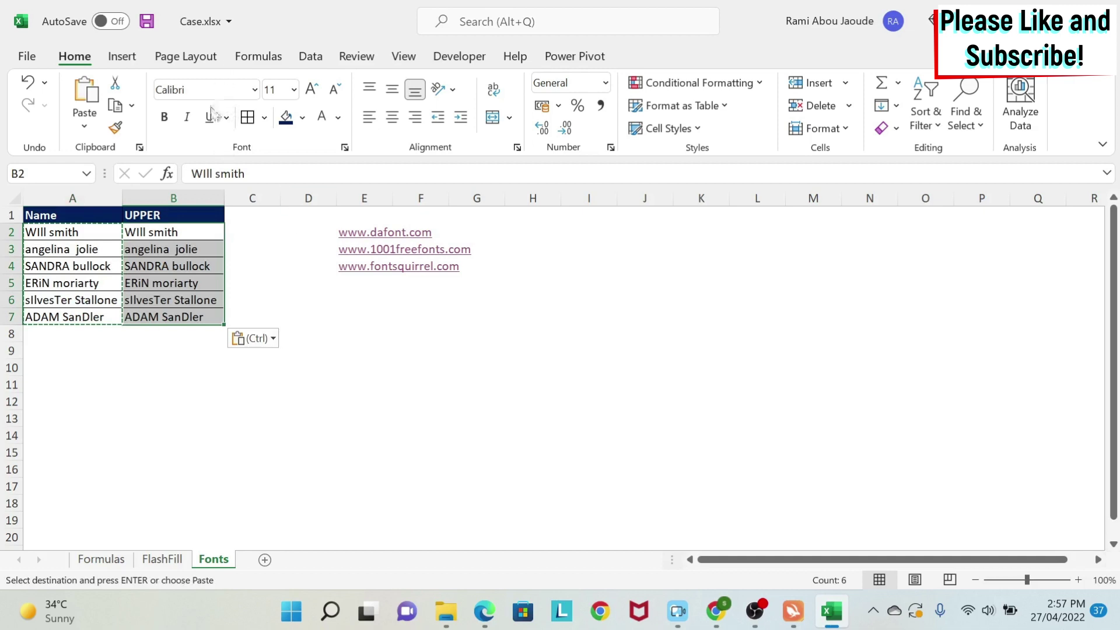
- Apply the Algerian font to the names in B2:B7 and autofit column B
click(255, 89)
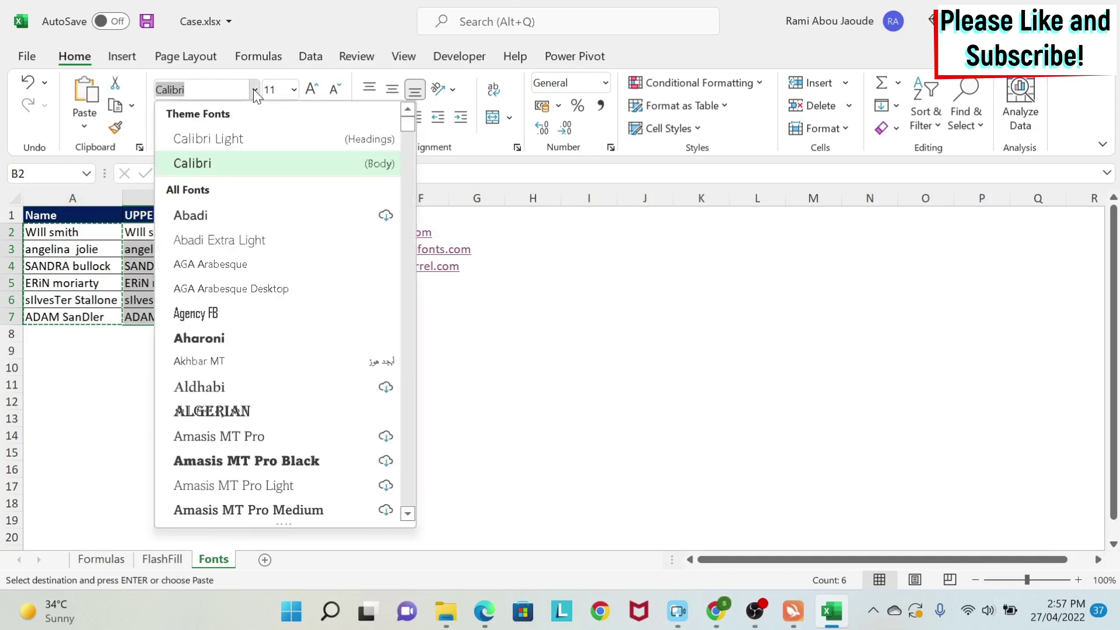
click(259, 413)
double_click(224, 199)
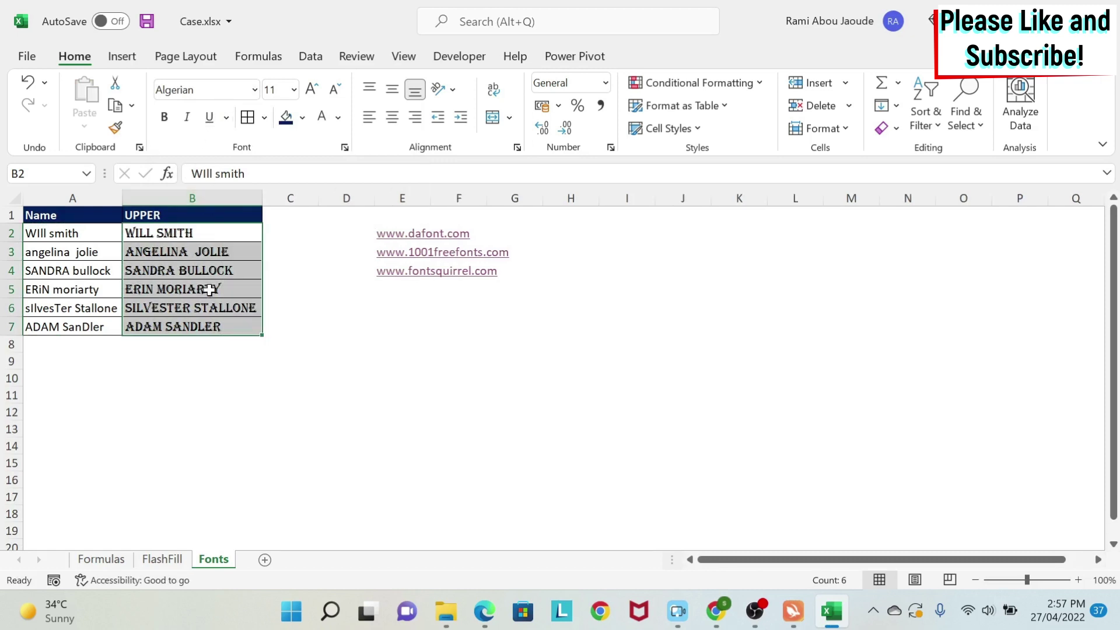
- Change the names' font to Copperplate Gothic Bold instead
click(254, 90)
scroll(362, 353, up, 1)
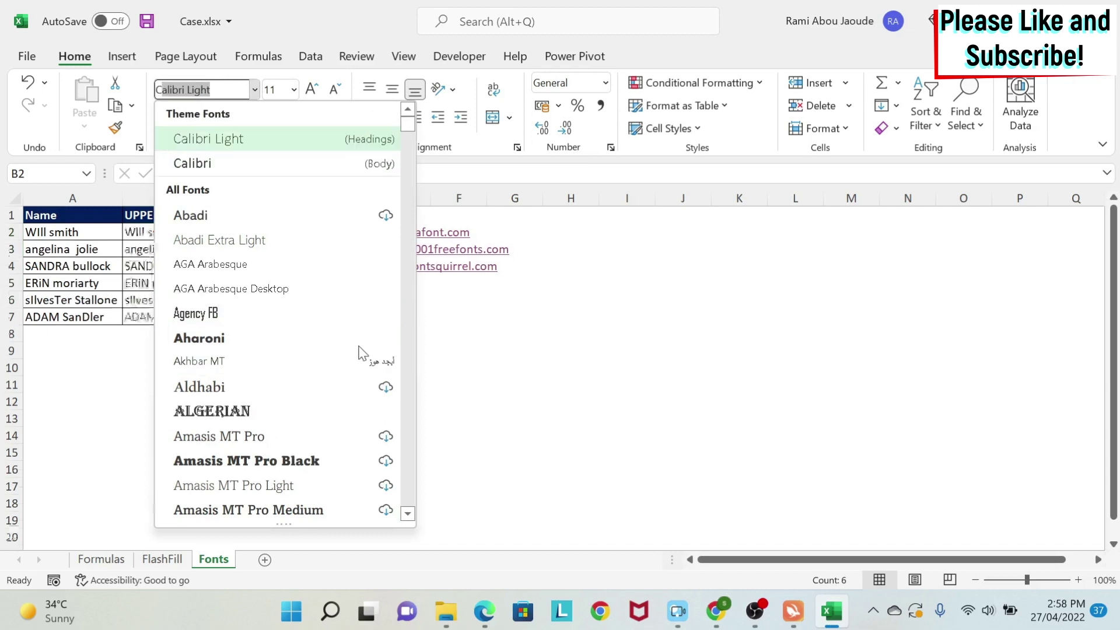
scroll(361, 353, down, 12)
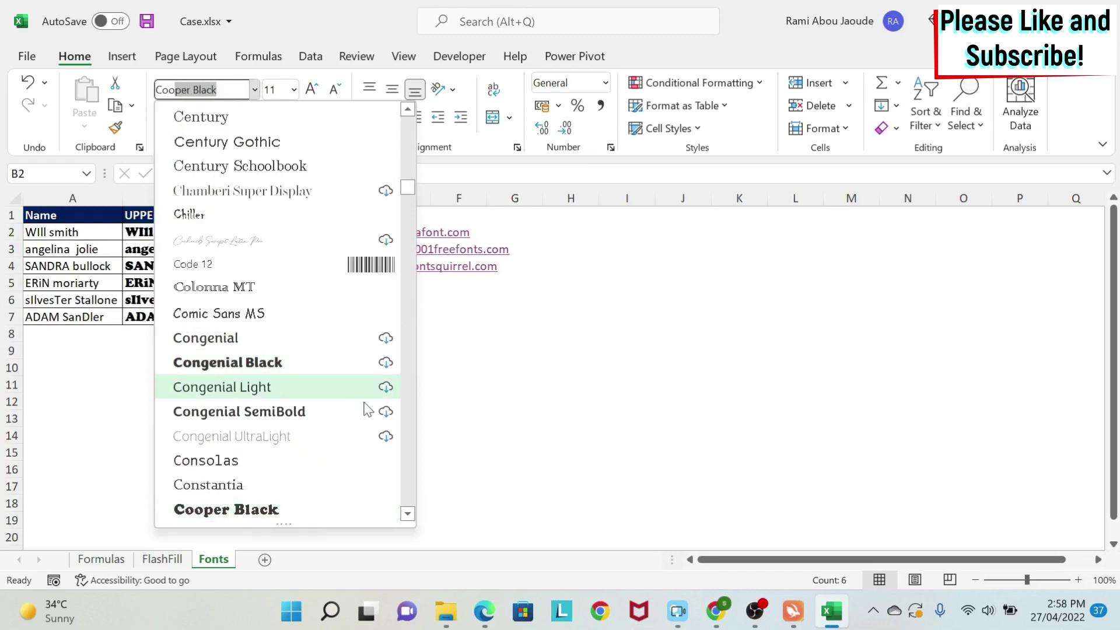
scroll(295, 470, down, 1)
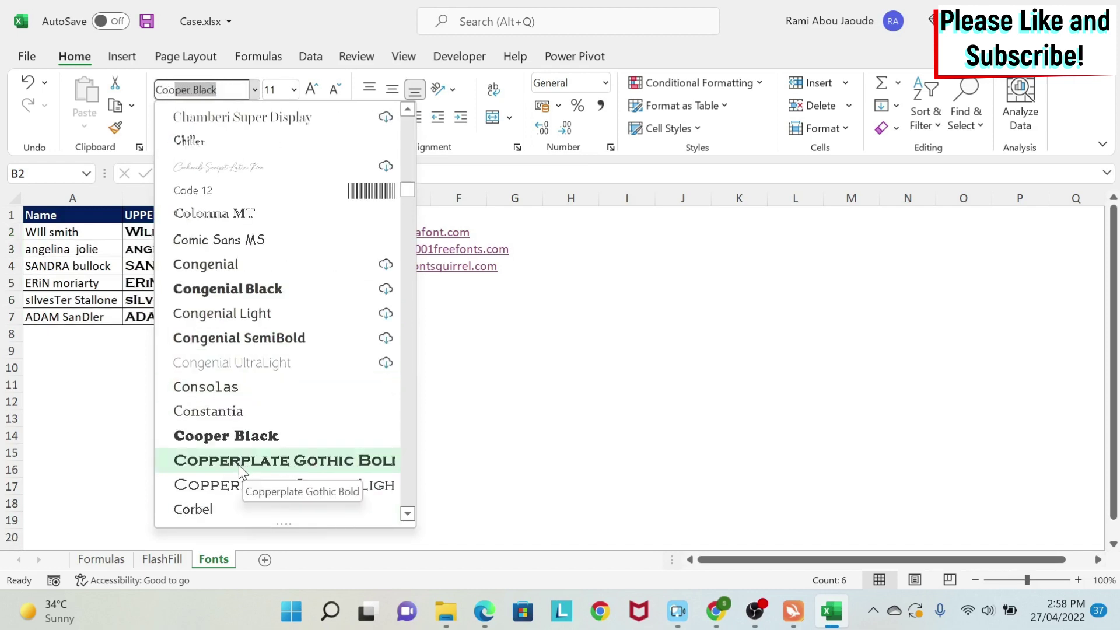
click(303, 462)
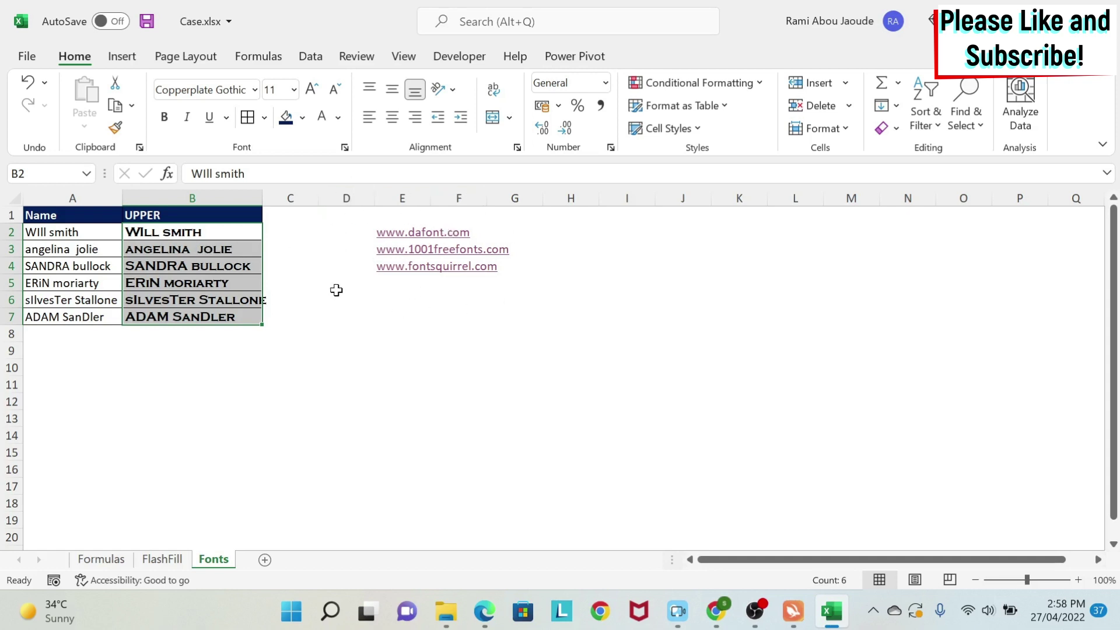
click(485, 599)
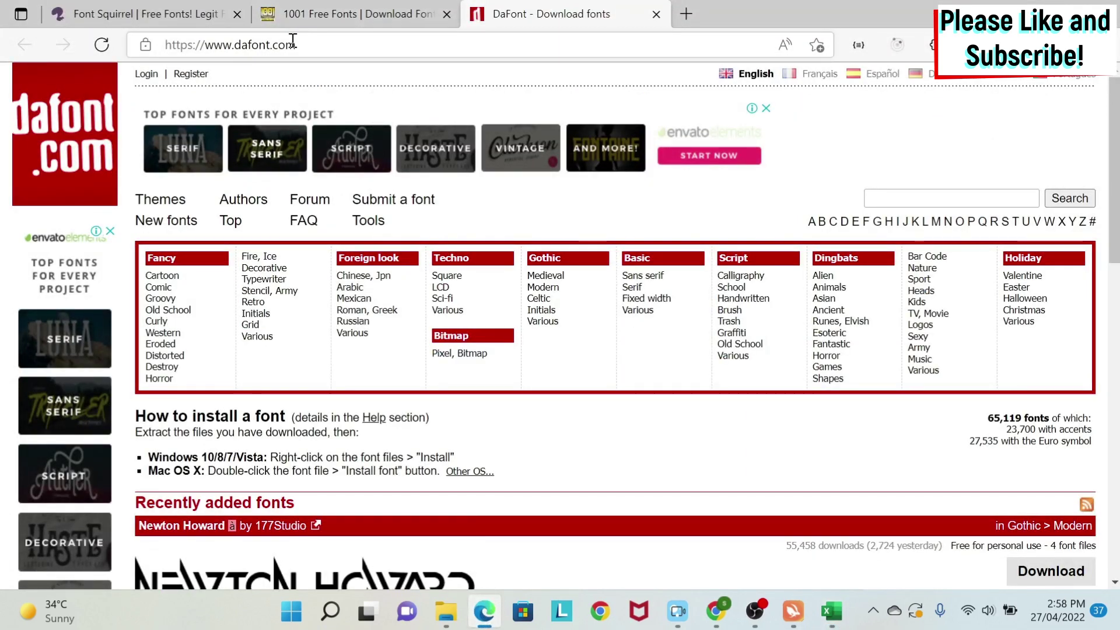
click(142, 1)
scroll(311, 221, up, 4)
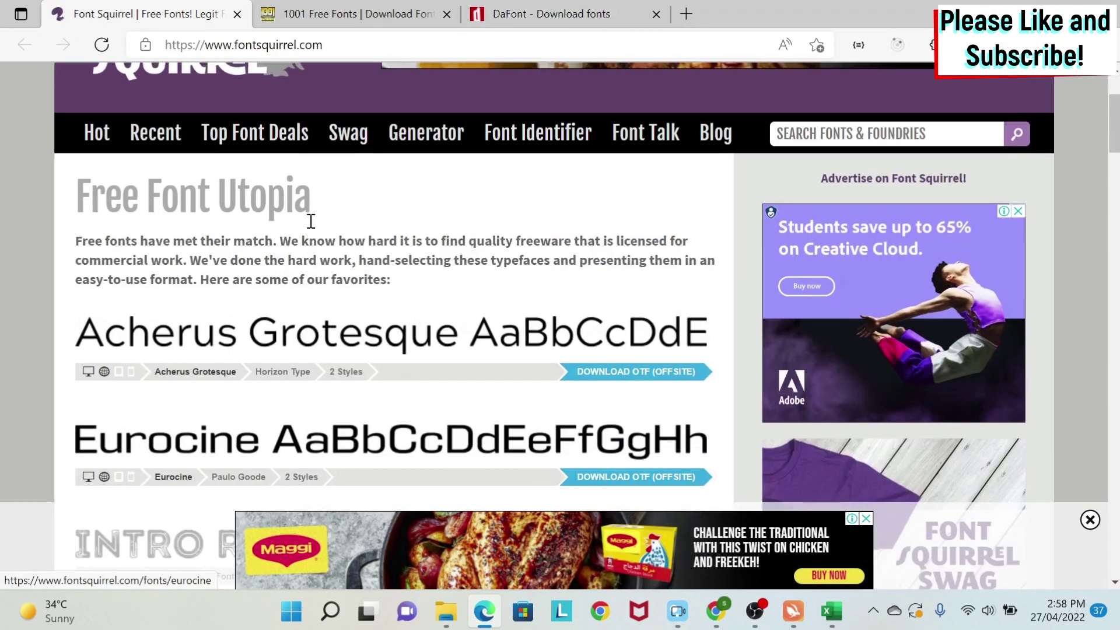
scroll(311, 222, down, 15)
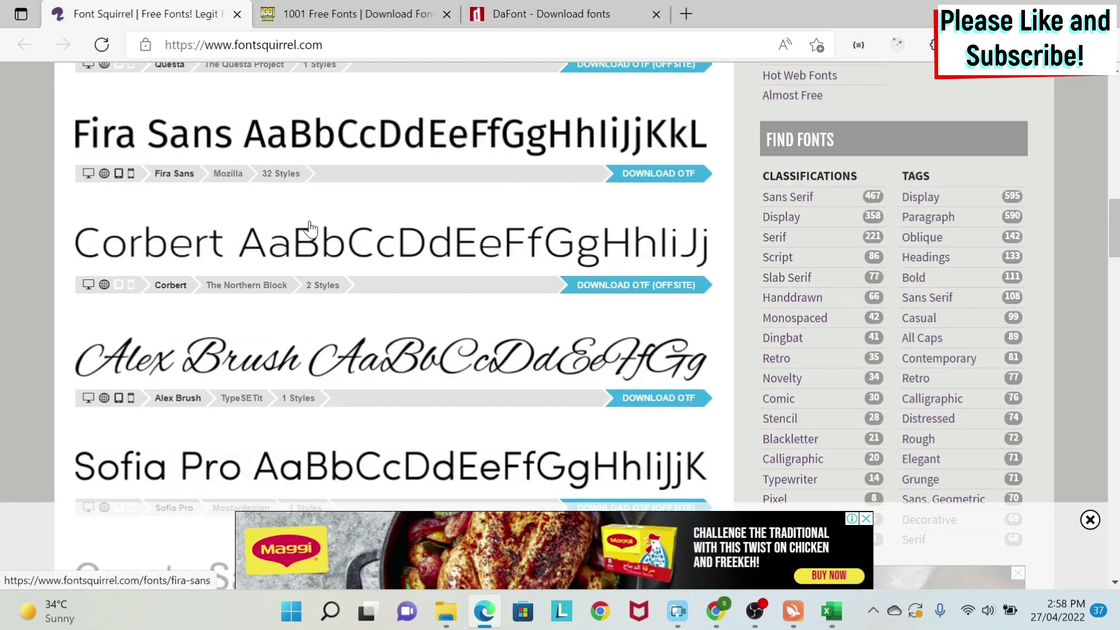
click(294, 18)
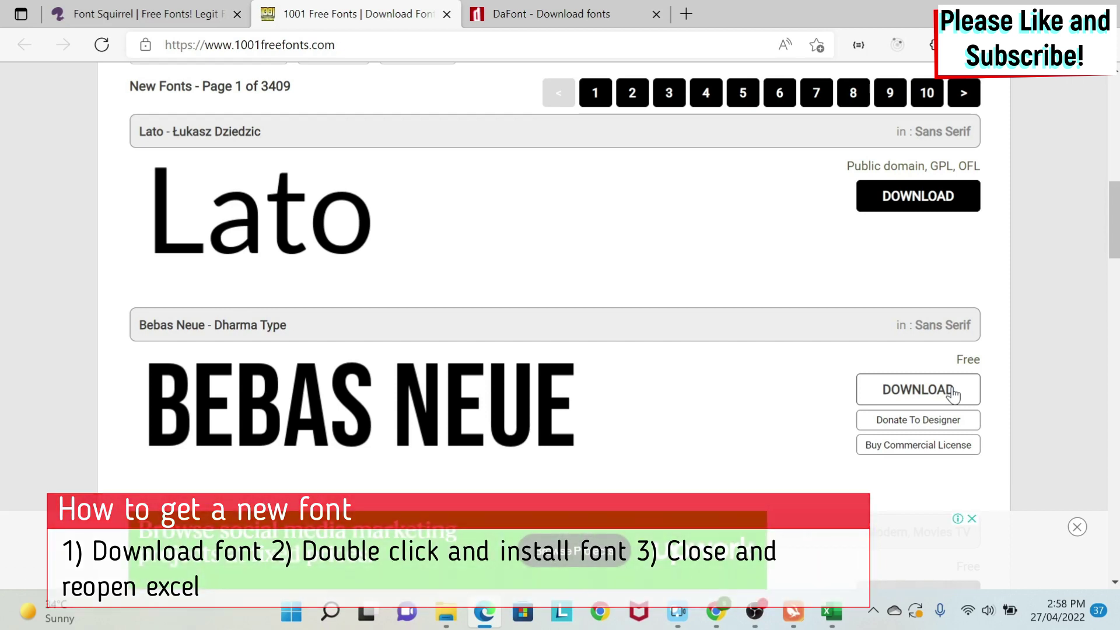
click(832, 611)
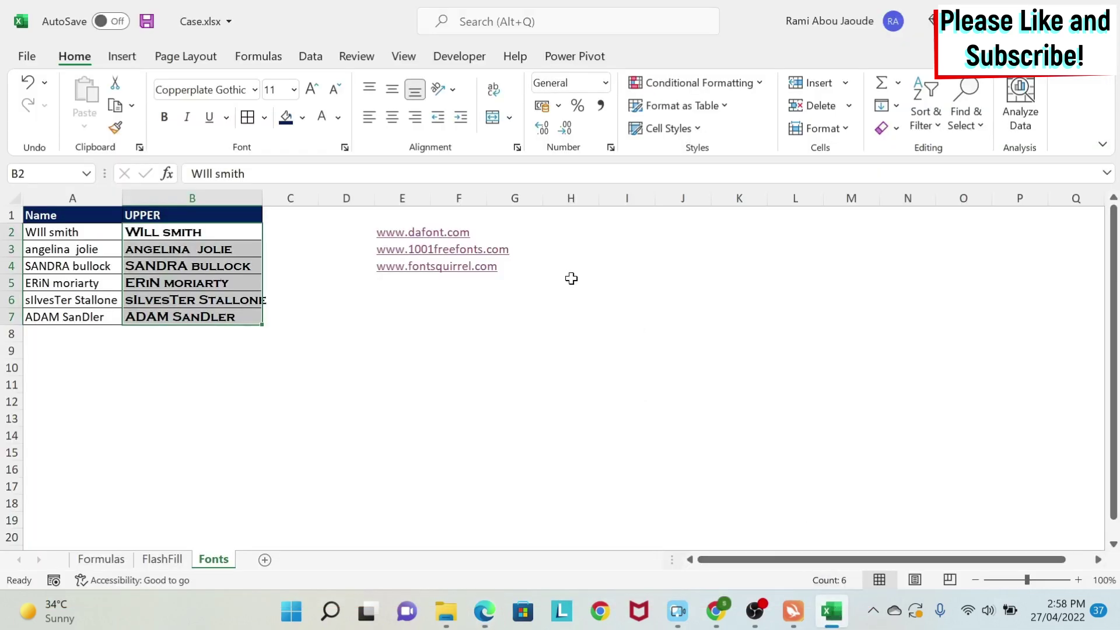
click(255, 90)
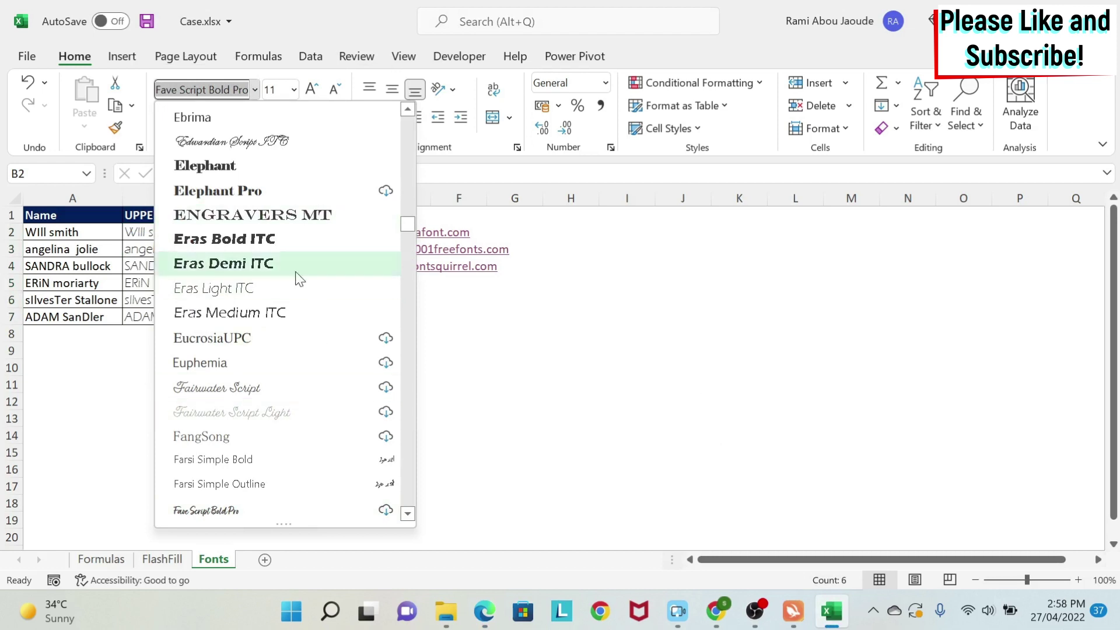
key(Escape)
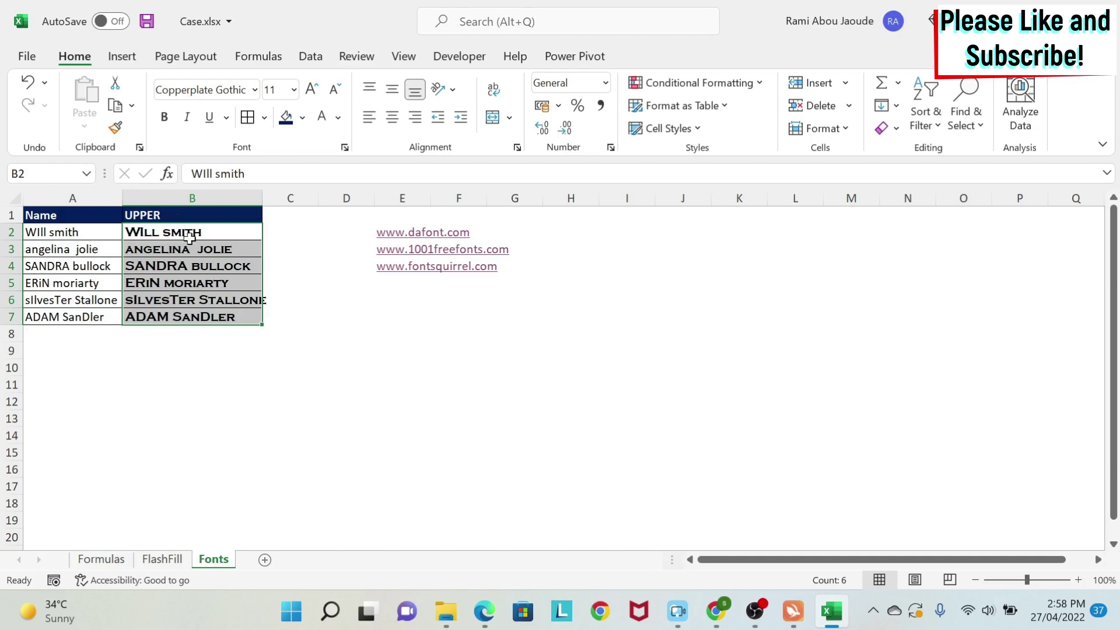
click(420, 348)
key(Down)
key(Down)
key(Down)
key(Down)
key(Down)
key(Right)
key(Right)
key(Right)
key(Right)
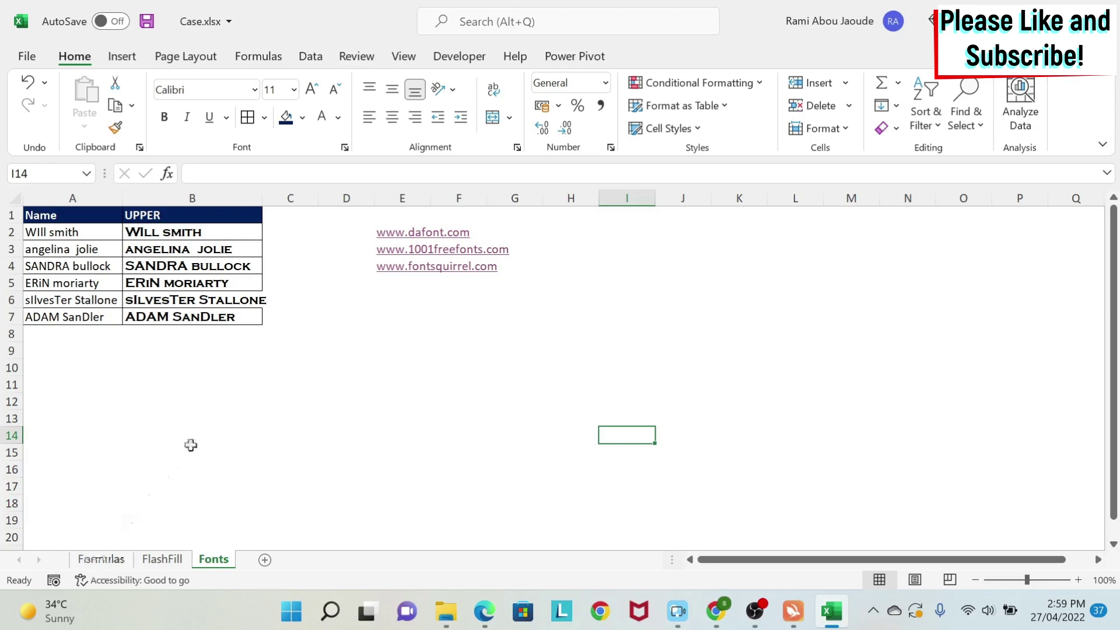
click(214, 412)
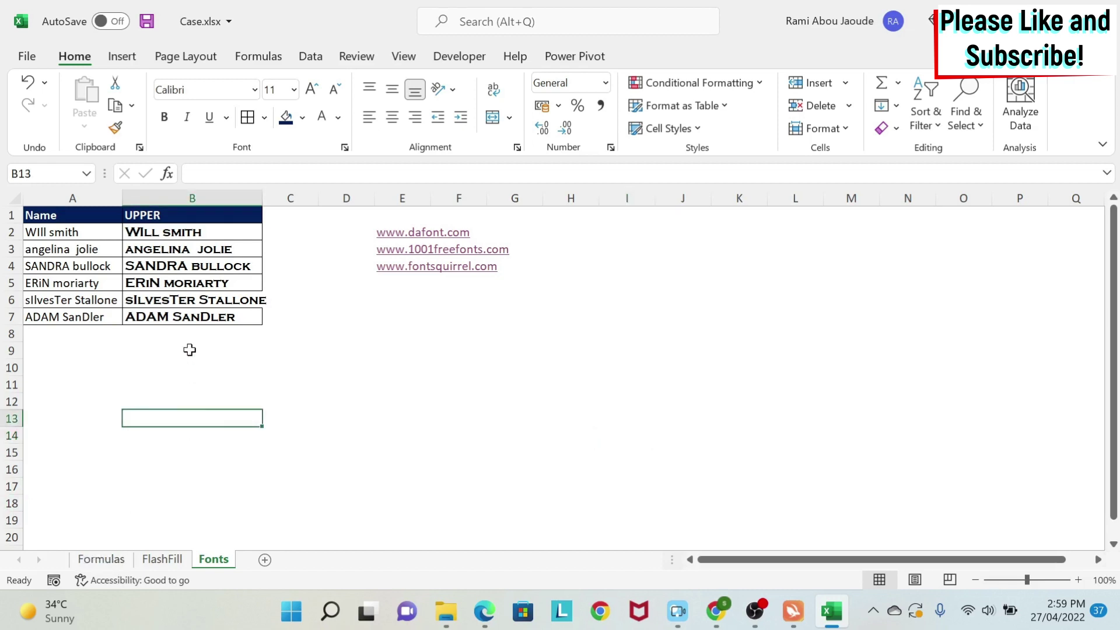